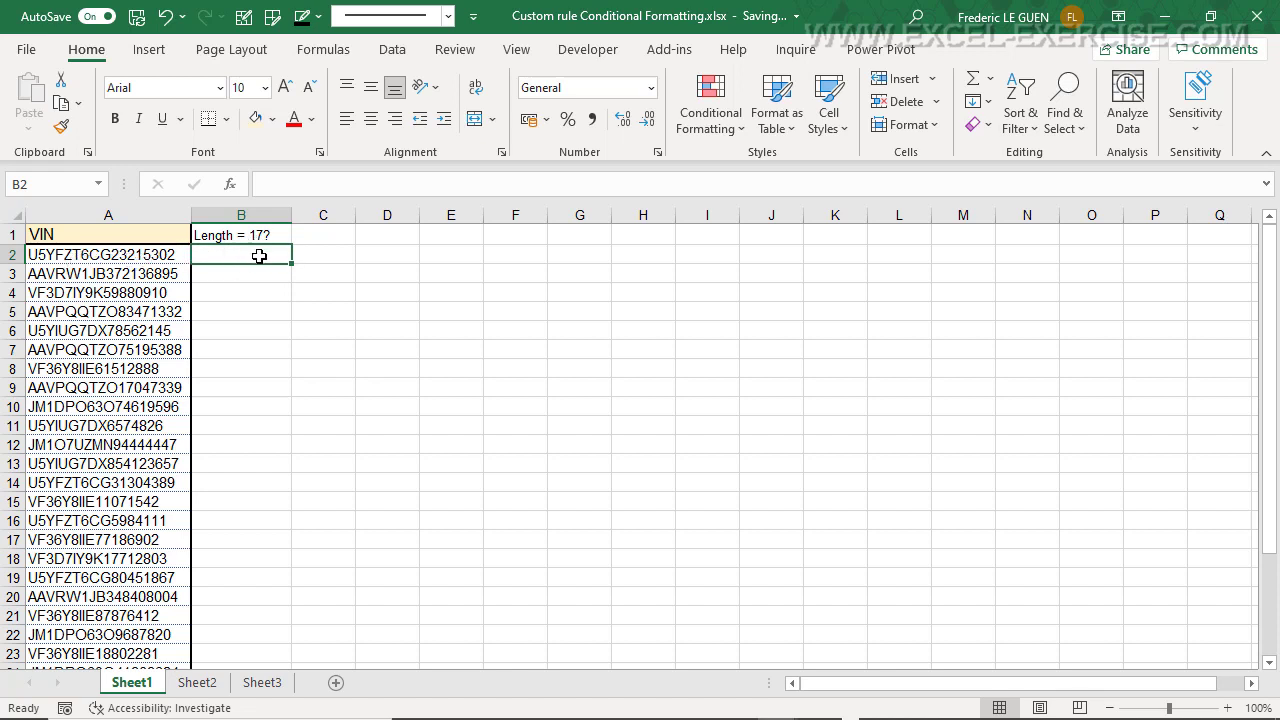
Enter =LEN(A2) in B2, fill it down the VIN list, and check the 16- and 18-character results
text(=LEN()
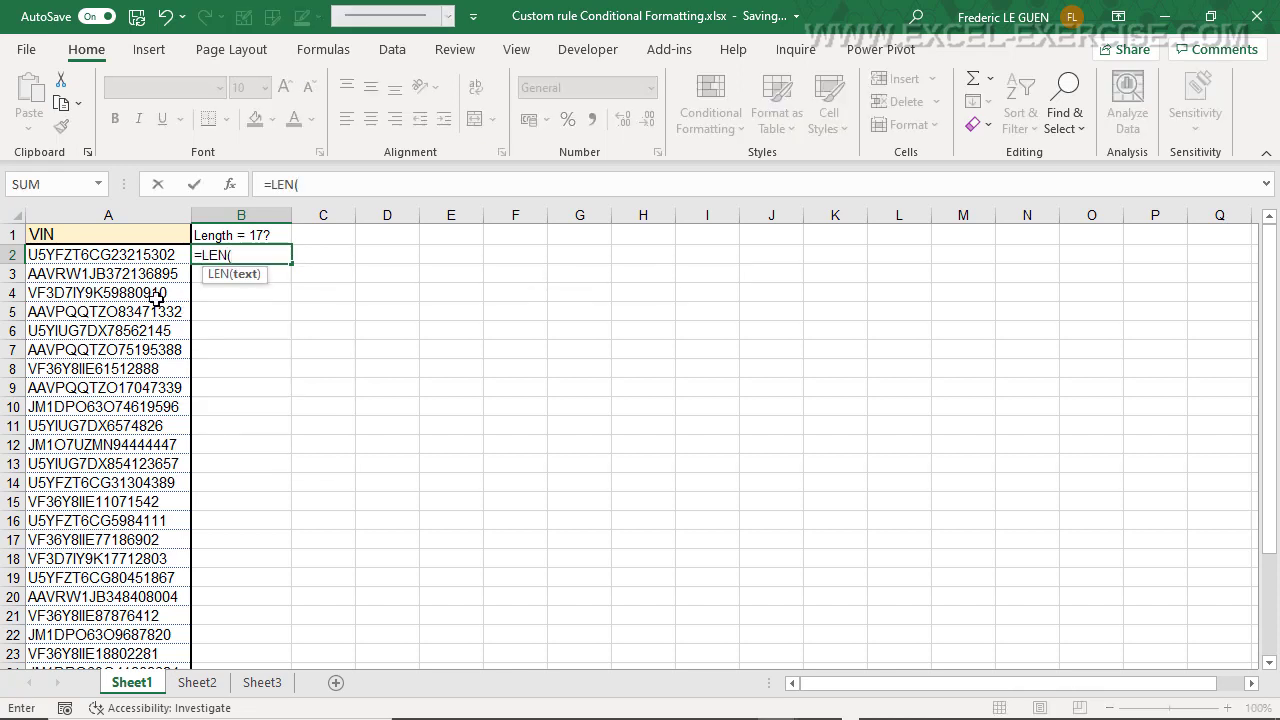
click(117, 257)
key(Return)
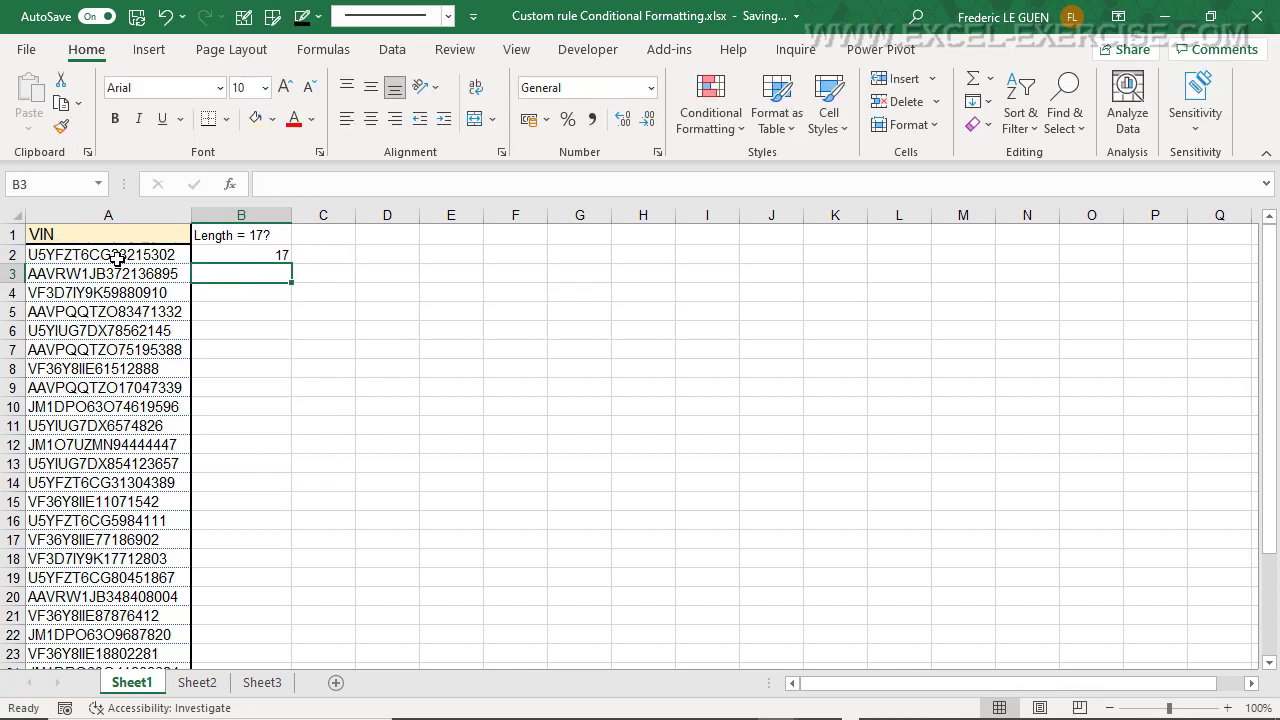
click(244, 255)
drag(291, 264, 271, 651)
scroll(315, 608, up, 3)
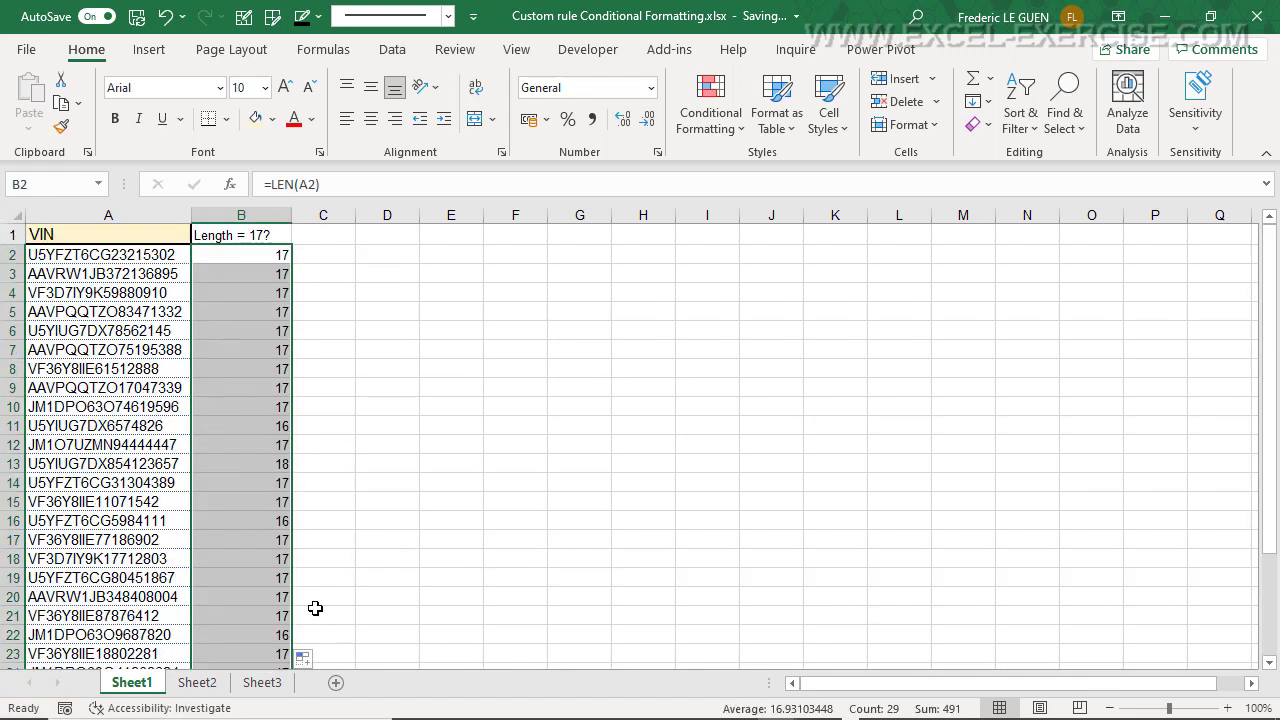
click(253, 425)
click(249, 462)
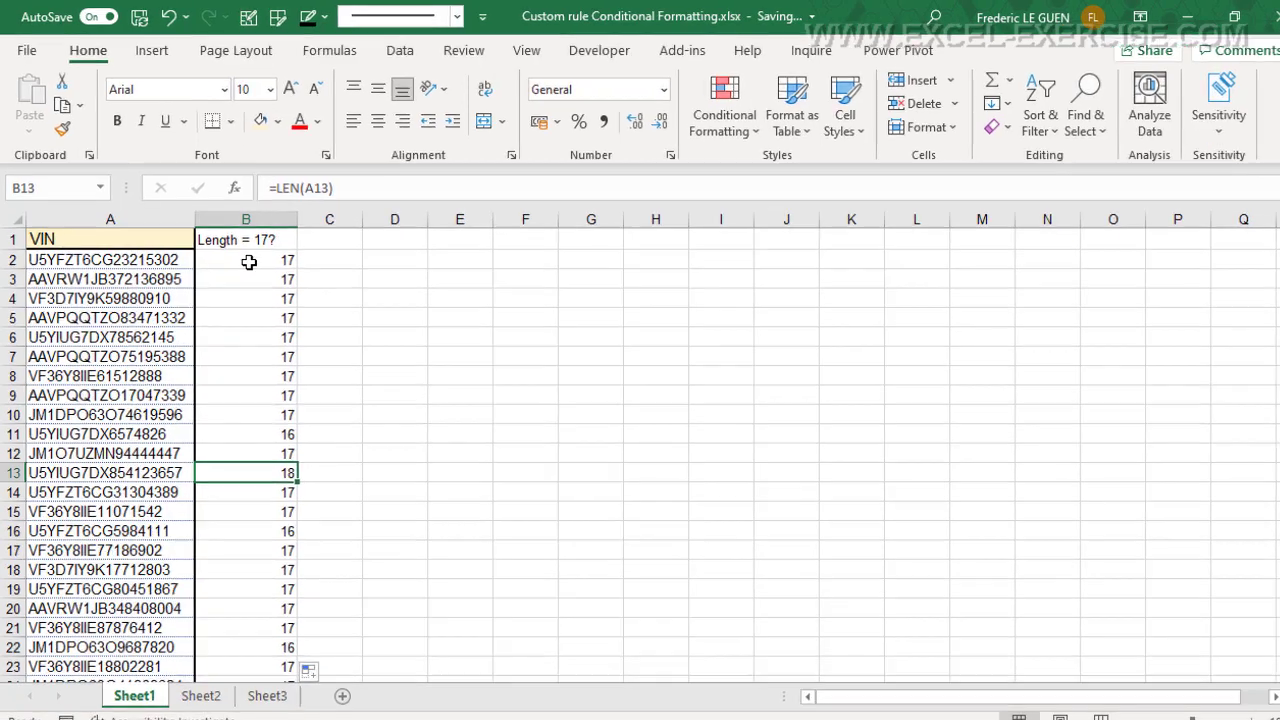
Change B2 to =LEN(A2)=17 and fill the TRUE/FALSE test down to row 30
click(249, 262)
click(377, 190)
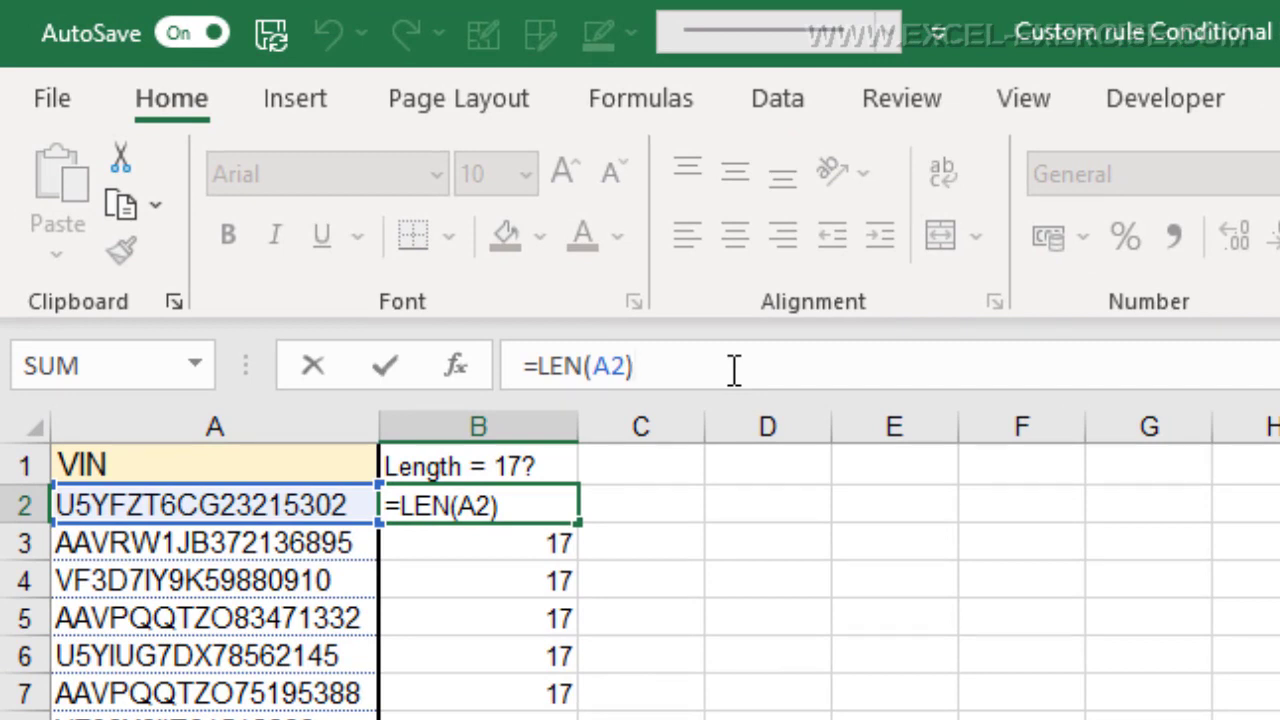
text(=17)
key(Return)
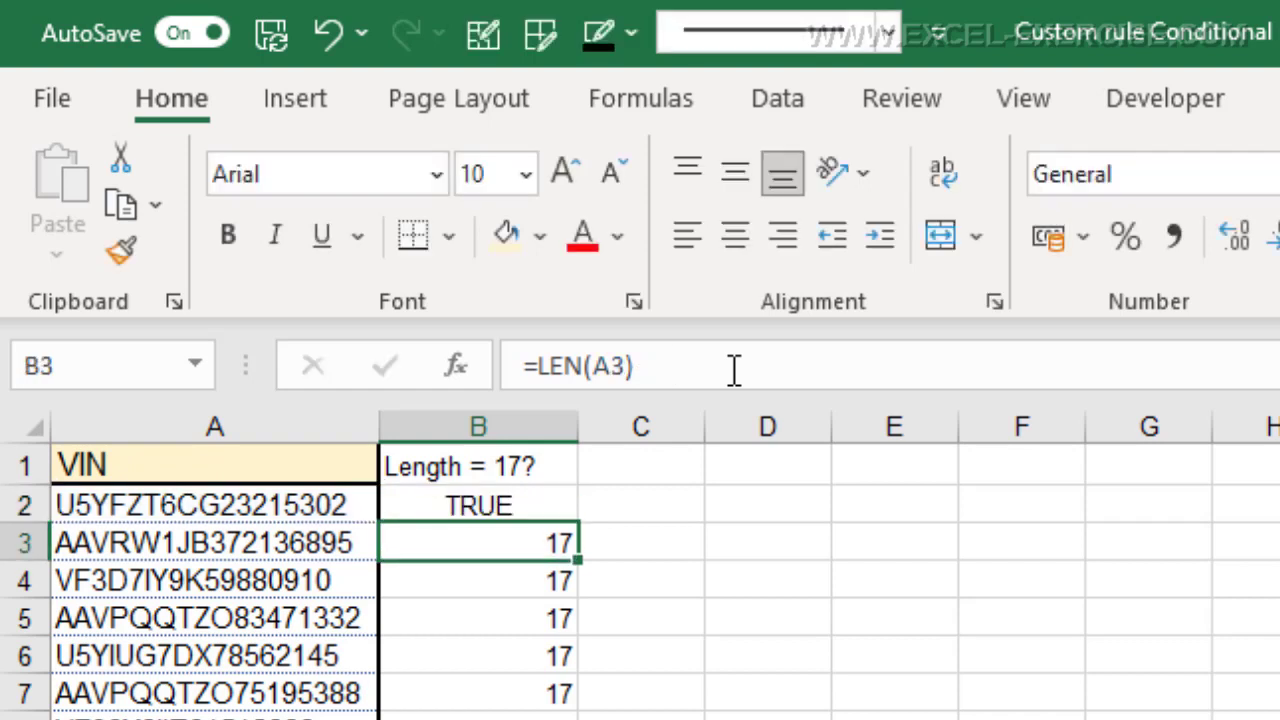
click(503, 508)
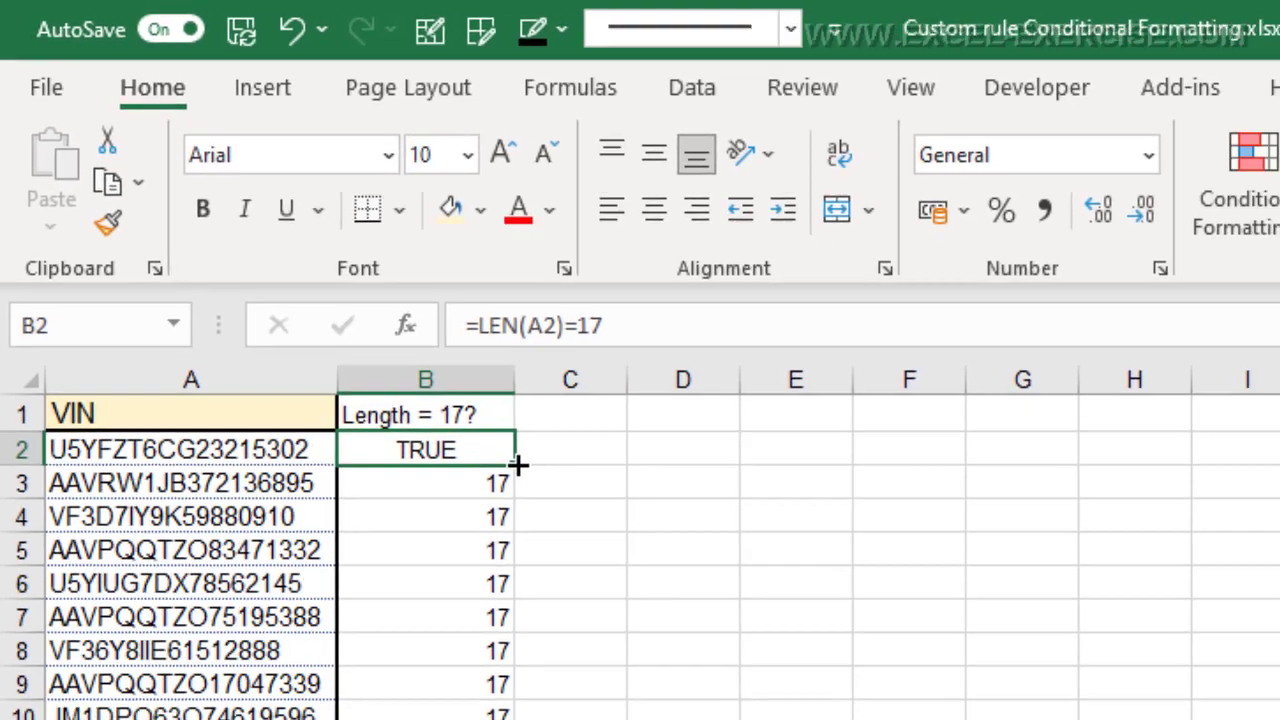
drag(578, 522, 591, 719)
drag(313, 443, 272, 654)
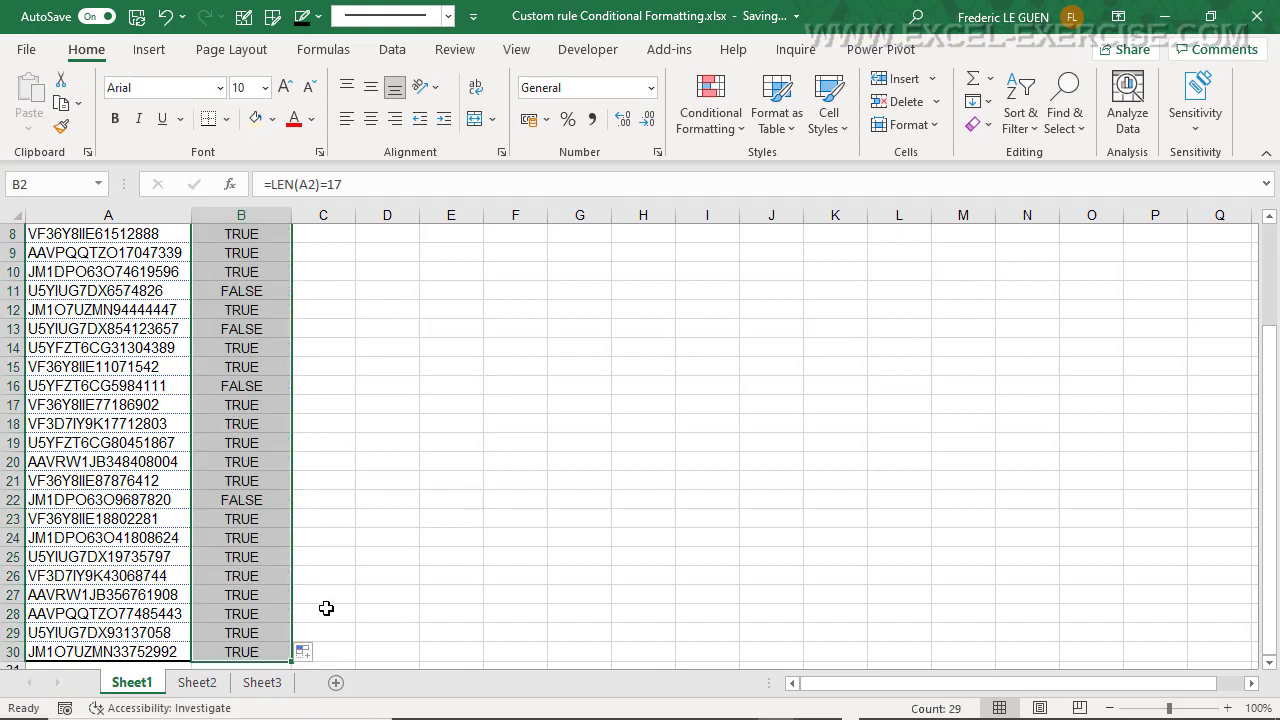
scroll(326, 608, up, 3)
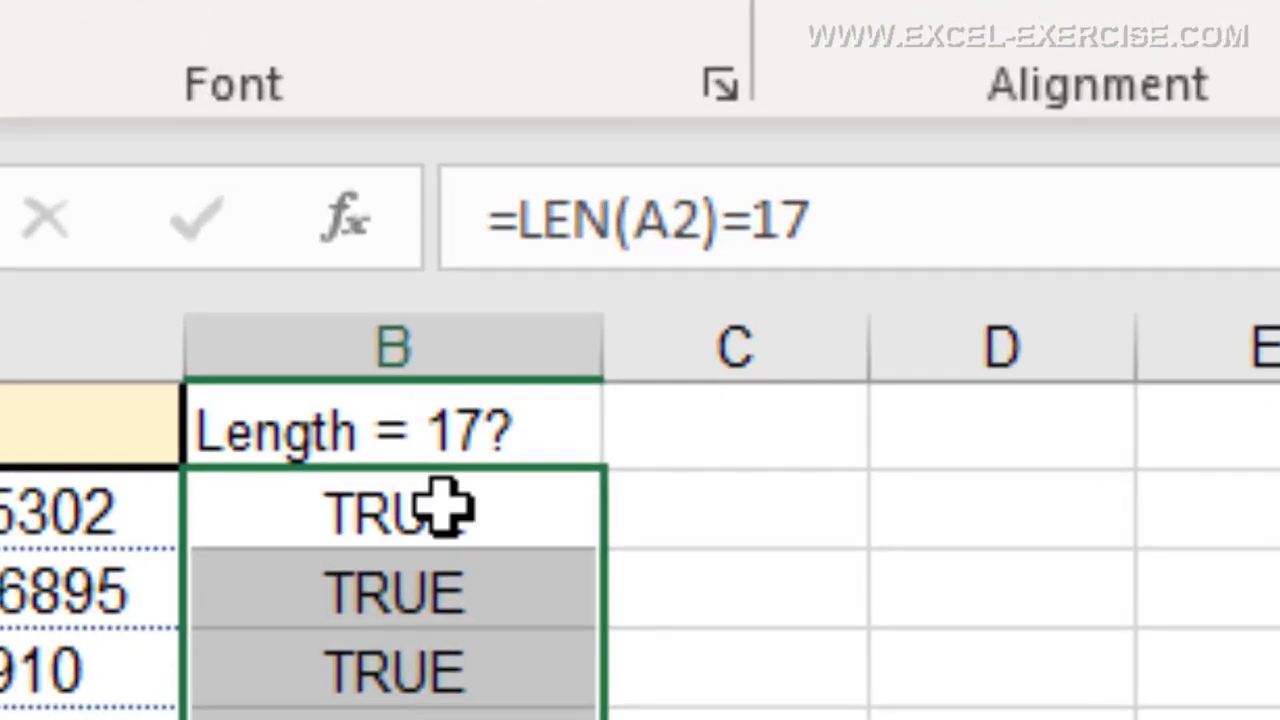
Change B2 to =LEN(A2)<>17, fill it down column B, and select B2's formula text
click(253, 254)
drag(724, 220, 754, 216)
text(<>)
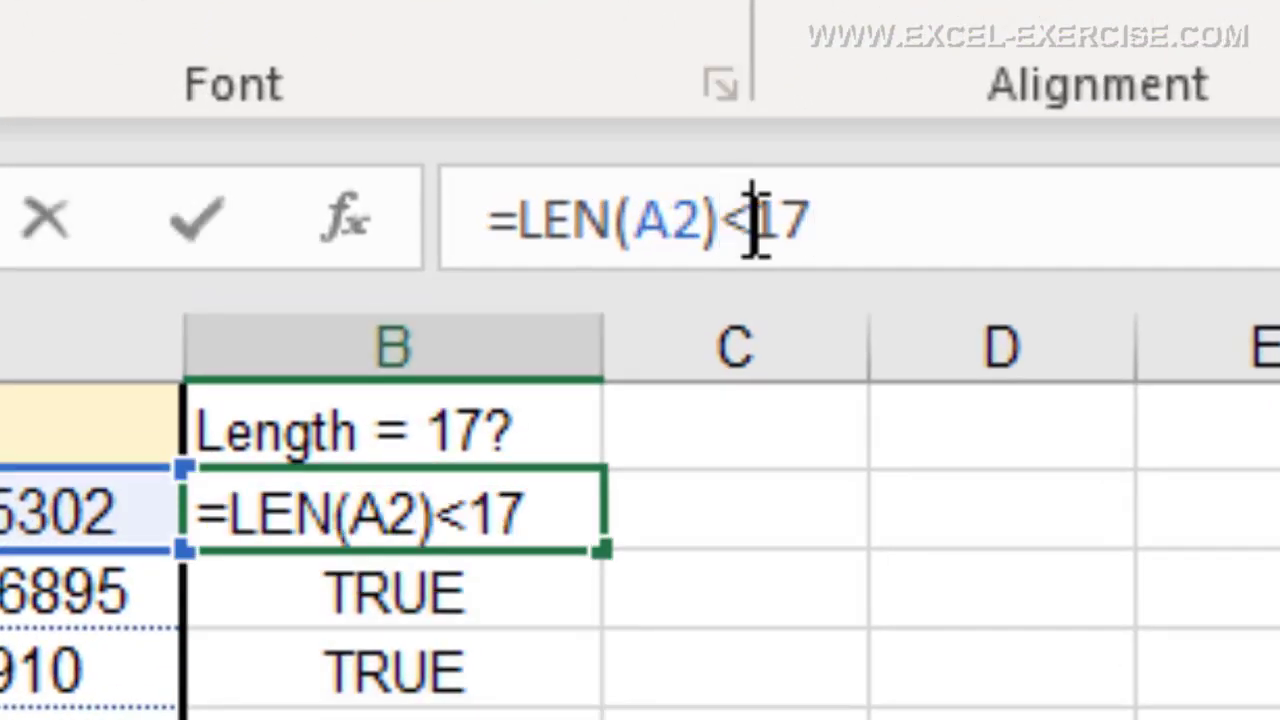
key(Return)
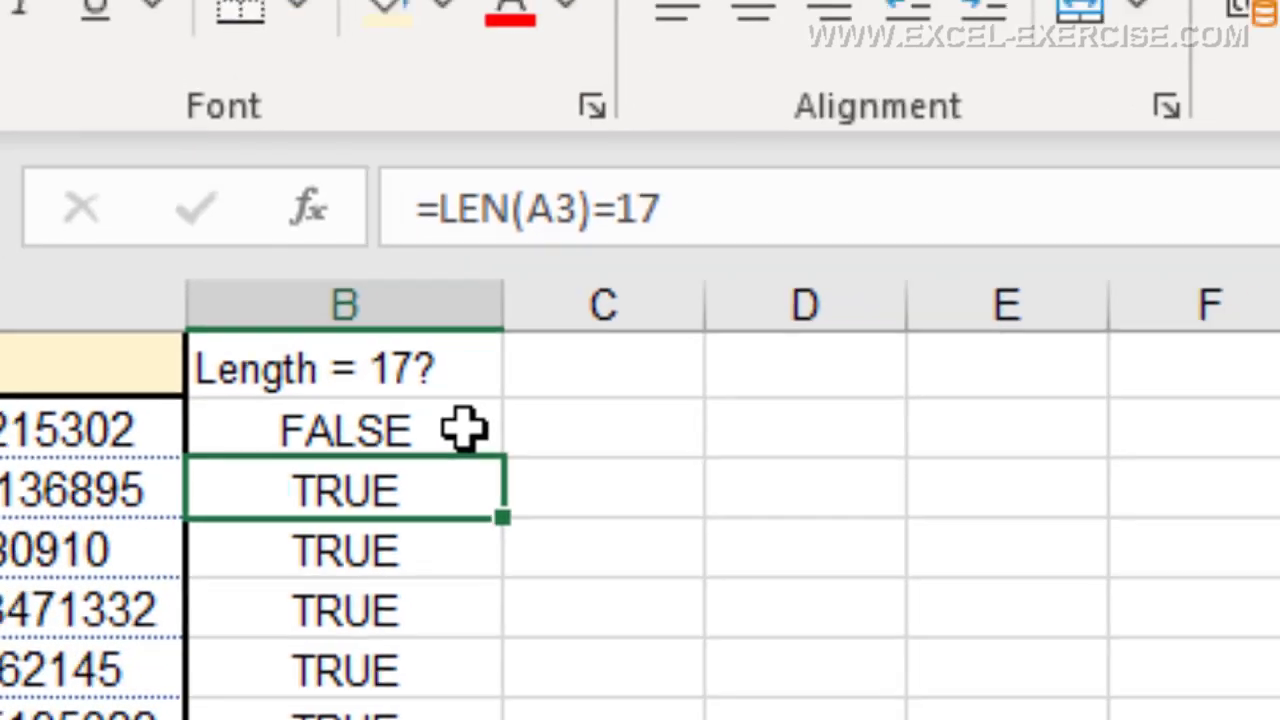
click(598, 540)
drag(298, 270, 263, 648)
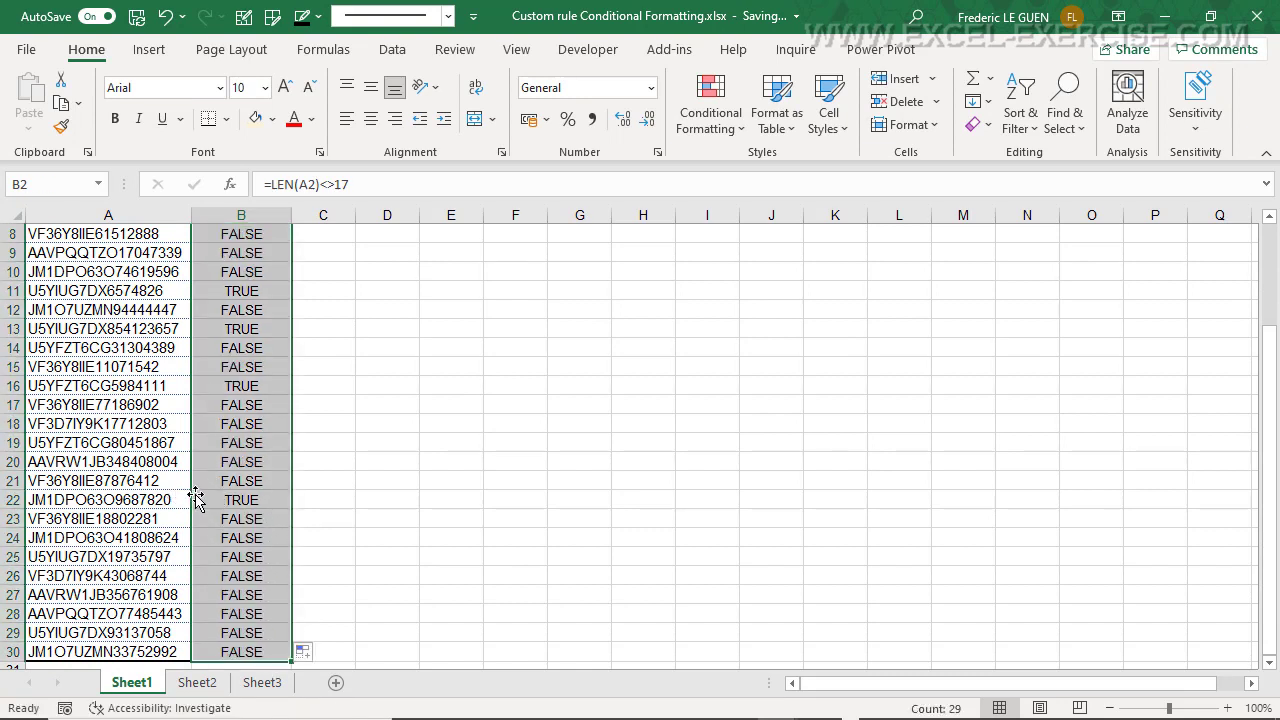
scroll(222, 496, up, 3)
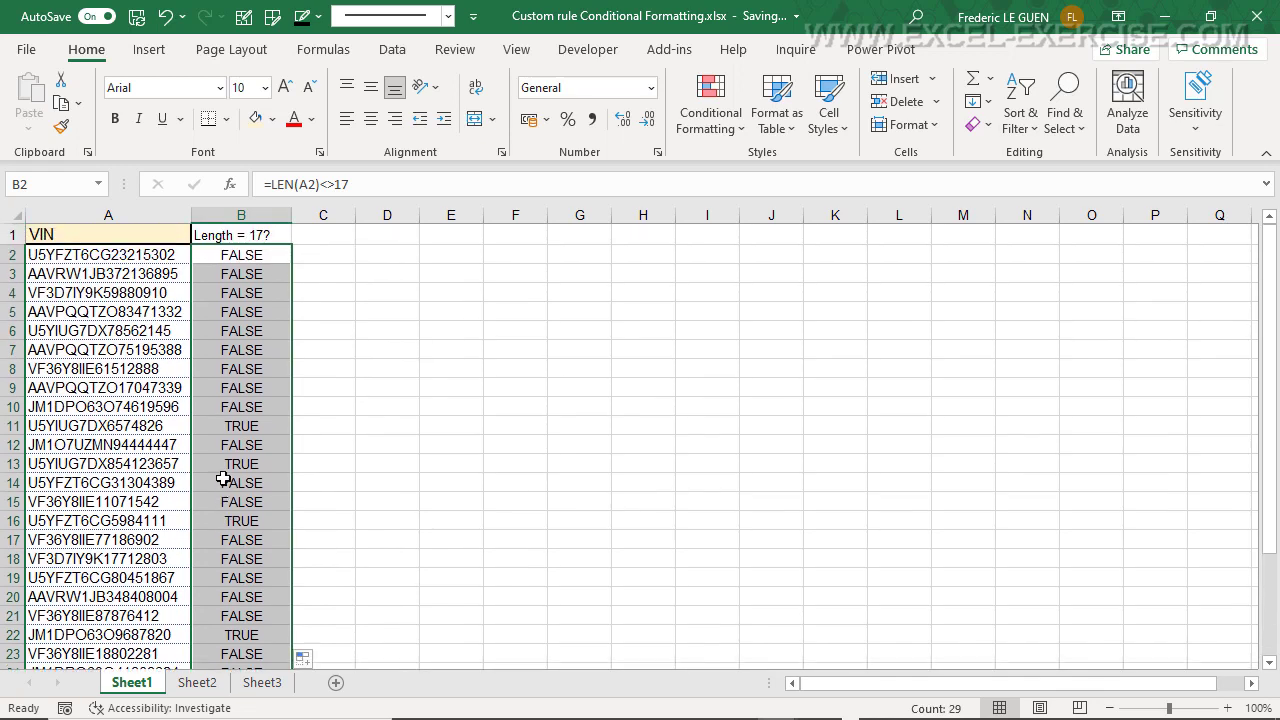
click(276, 253)
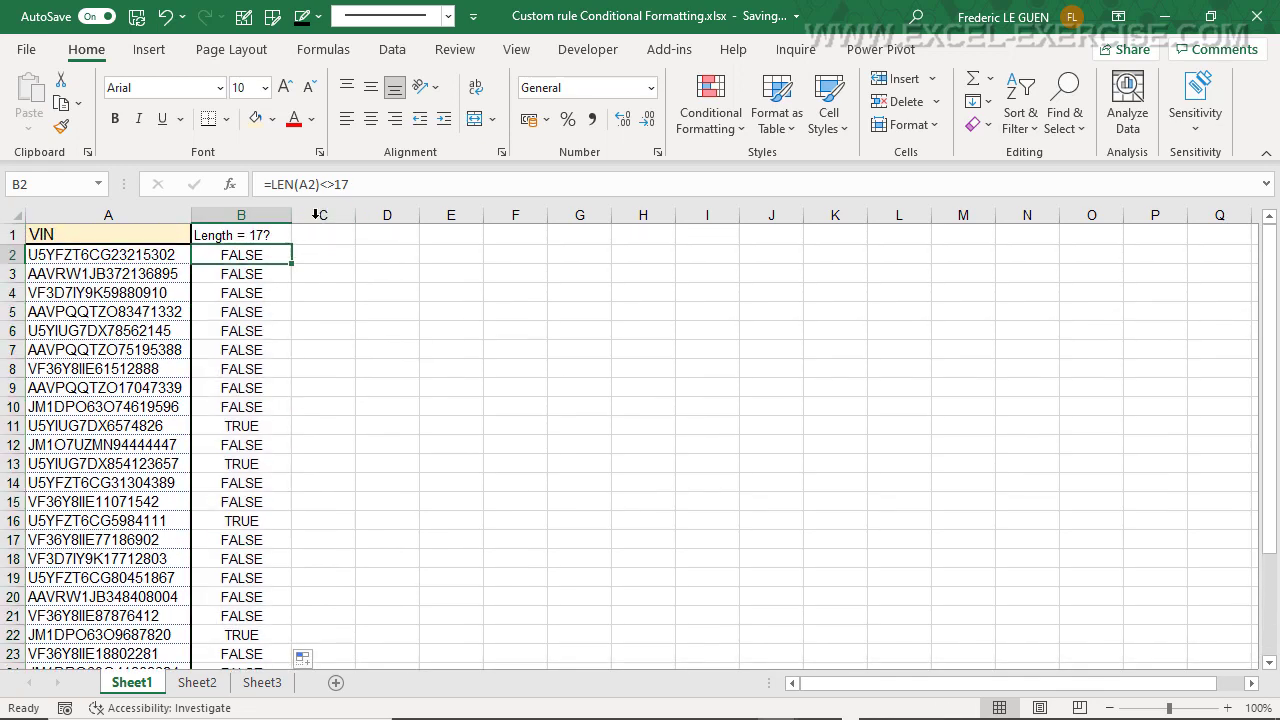
drag(357, 184, 265, 184)
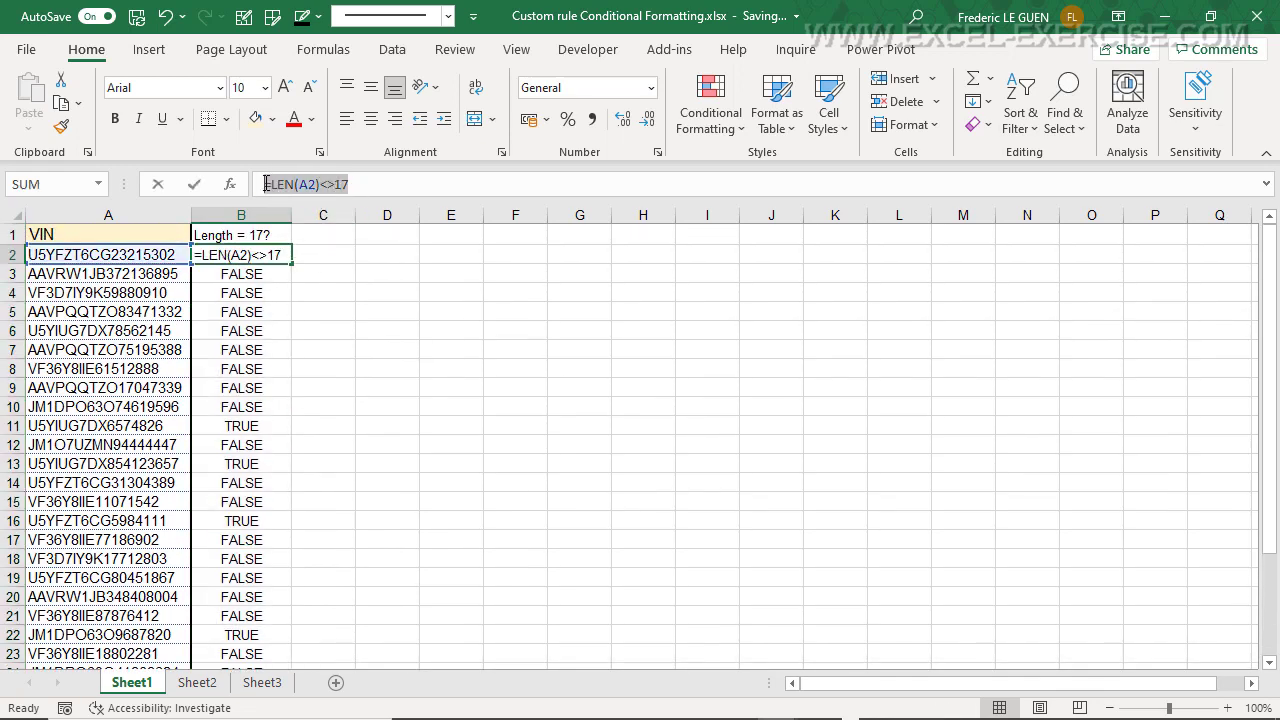
Copy the =LEN(A2)<>17 formula and select the VINs in column A
key(ctrl+c)
key(Escape)
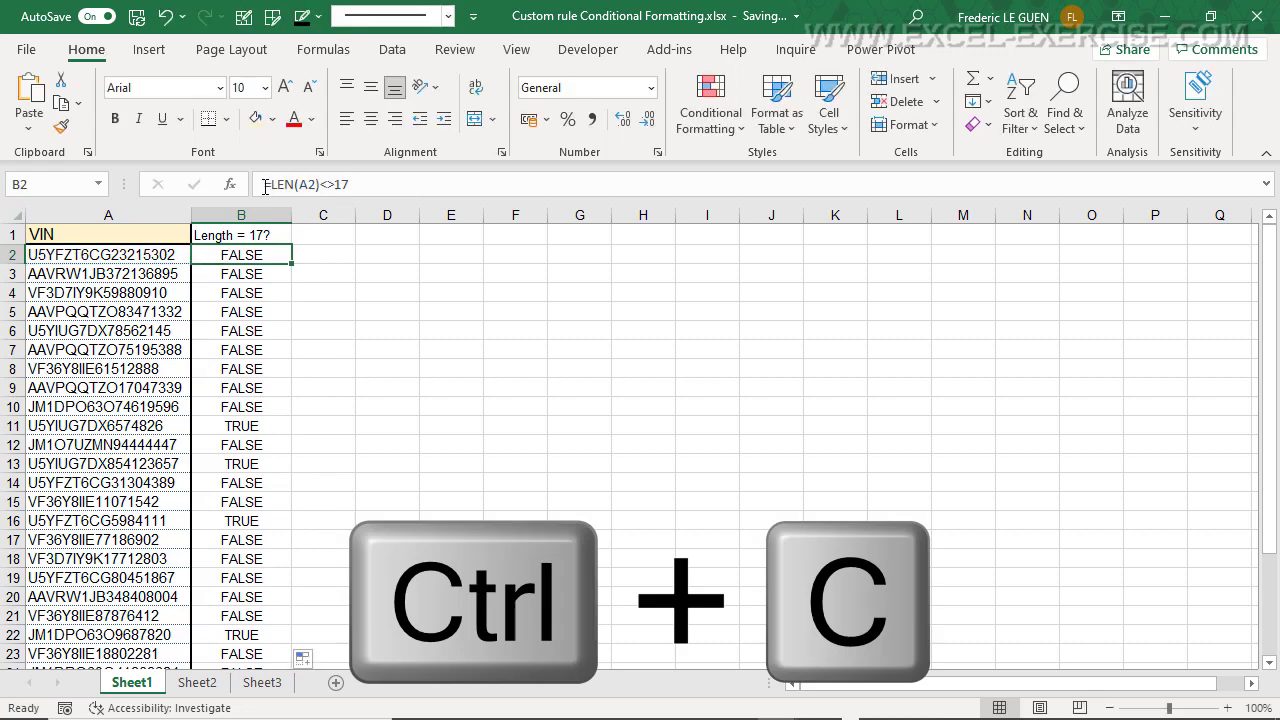
drag(133, 255, 95, 636)
scroll(112, 580, up, 3)
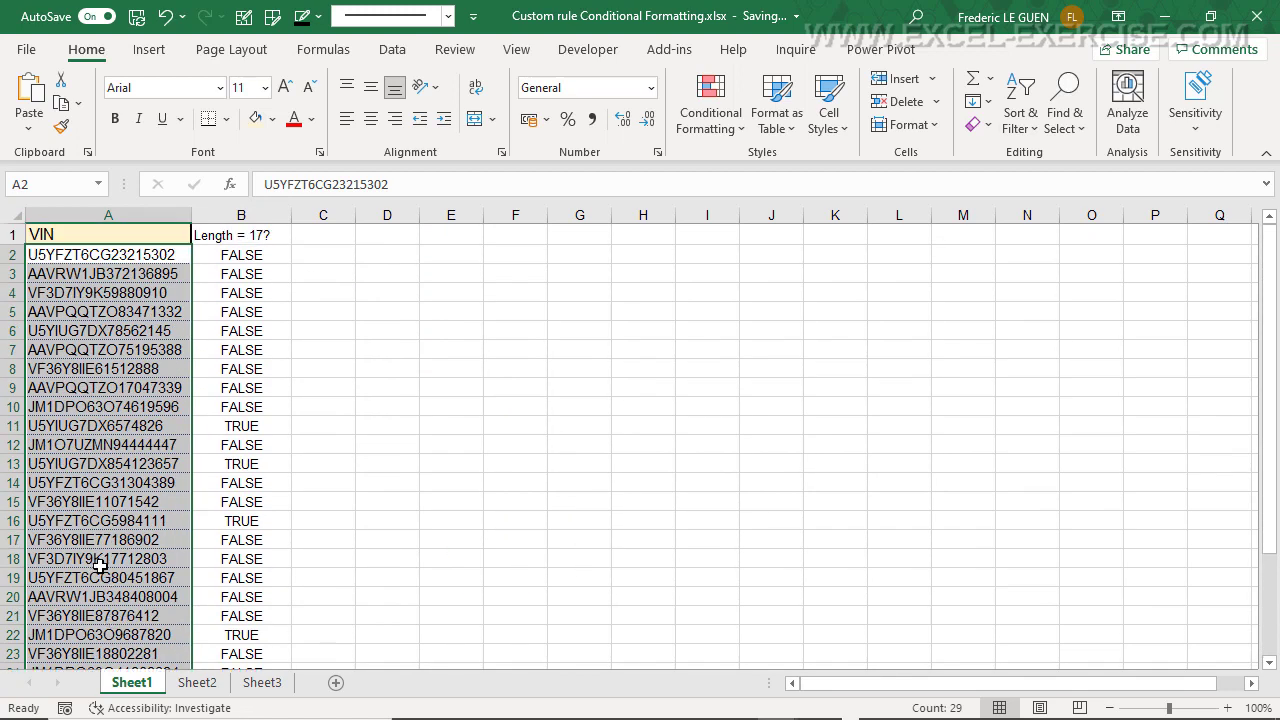
Add a formula-based rule =LEN(A2)<>17 that fills the selected VINs red
click(708, 112)
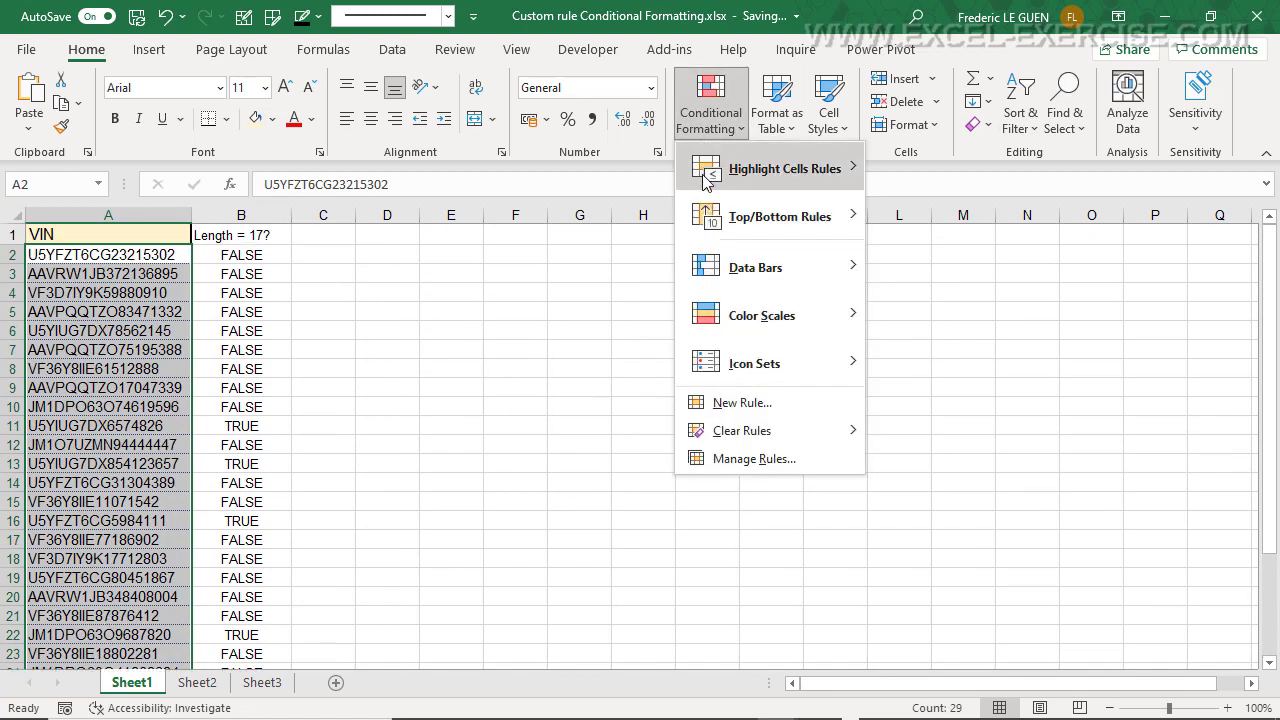
click(719, 404)
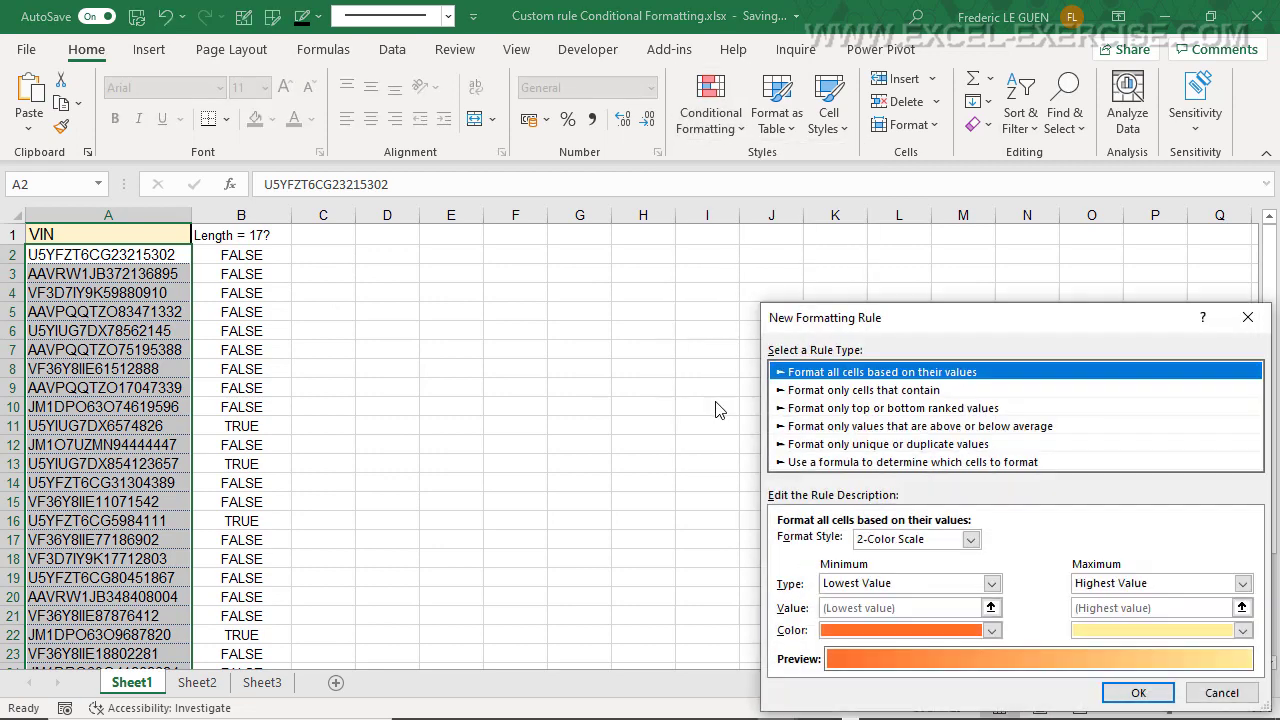
drag(782, 312, 590, 198)
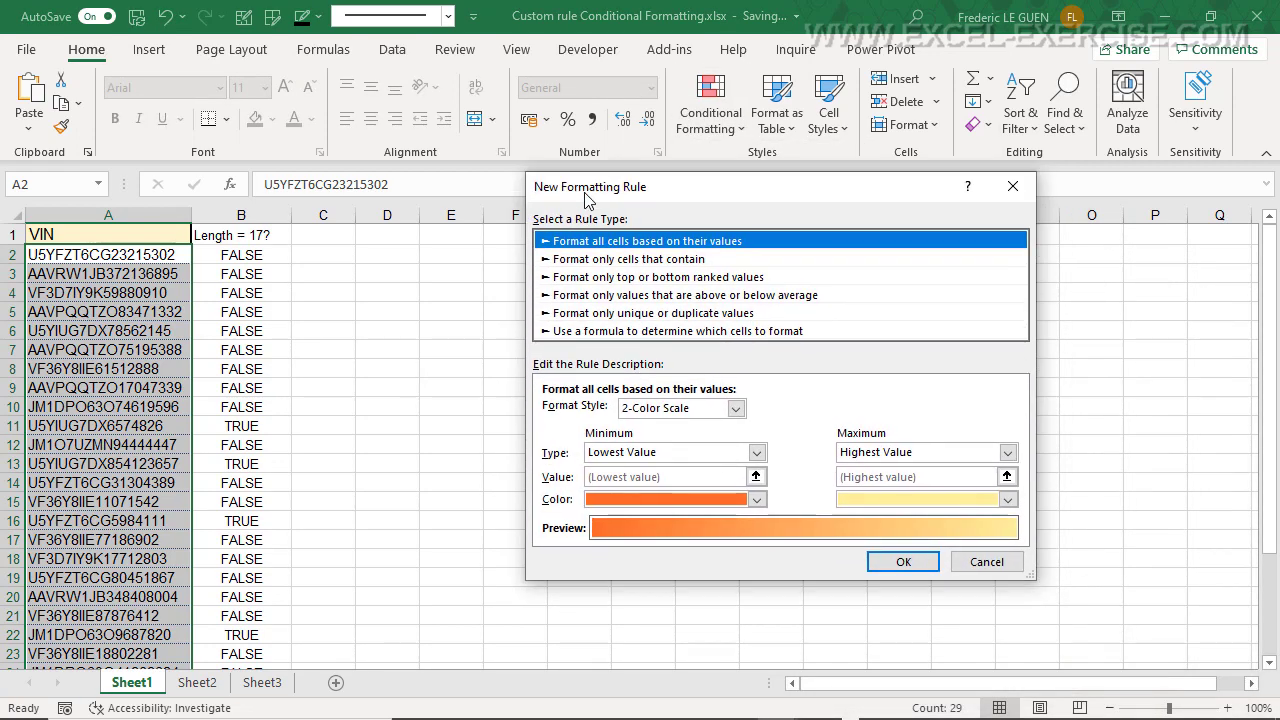
click(646, 331)
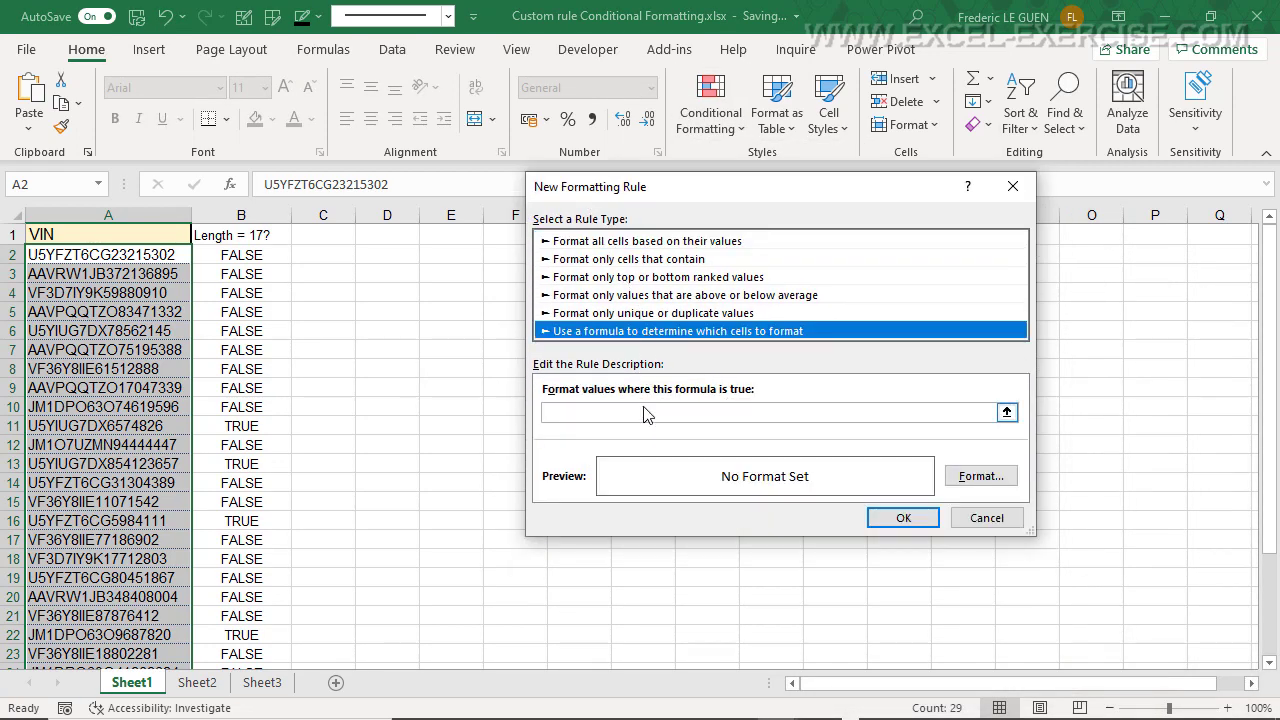
click(644, 410)
key(ctrl+v)
key(ctrl+v)
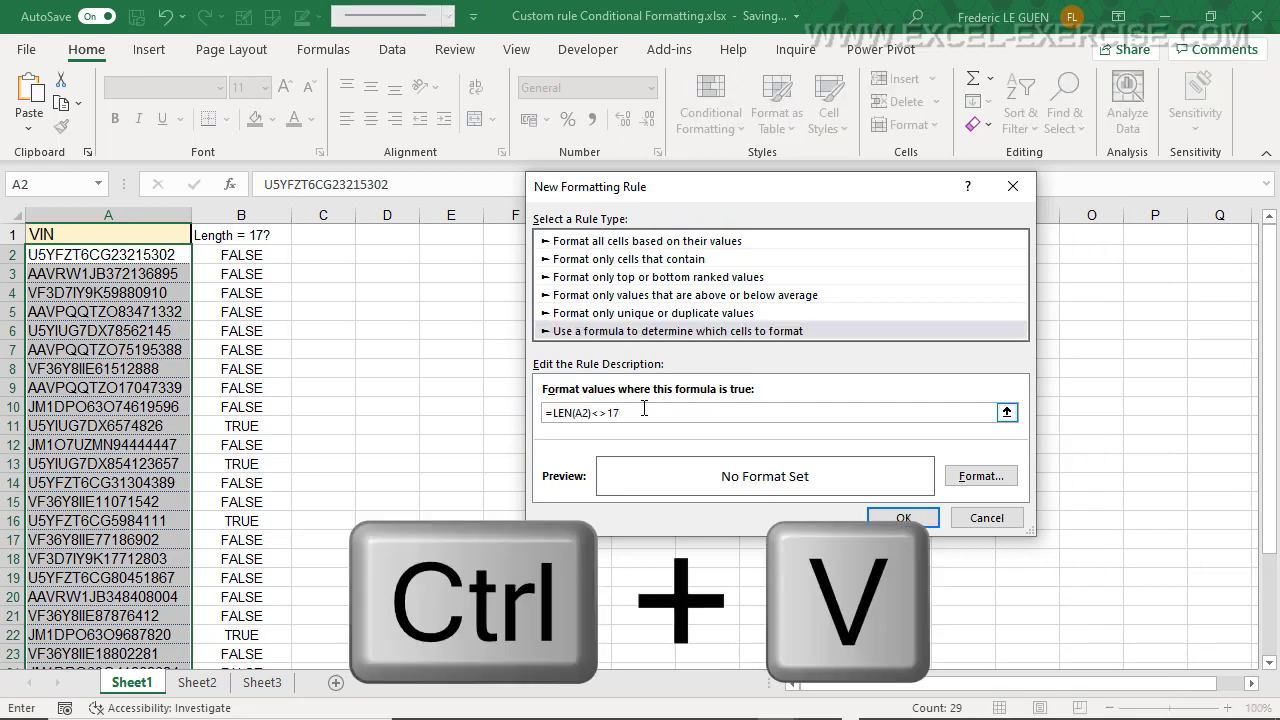
click(957, 482)
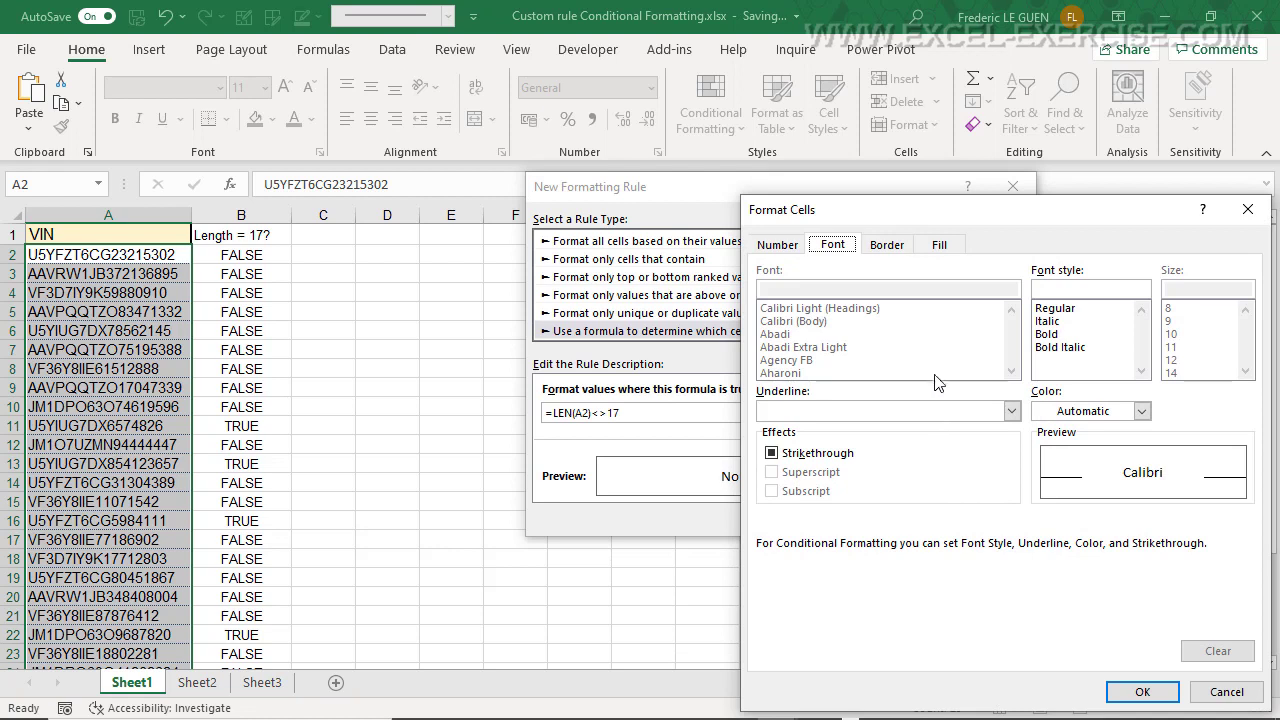
click(930, 248)
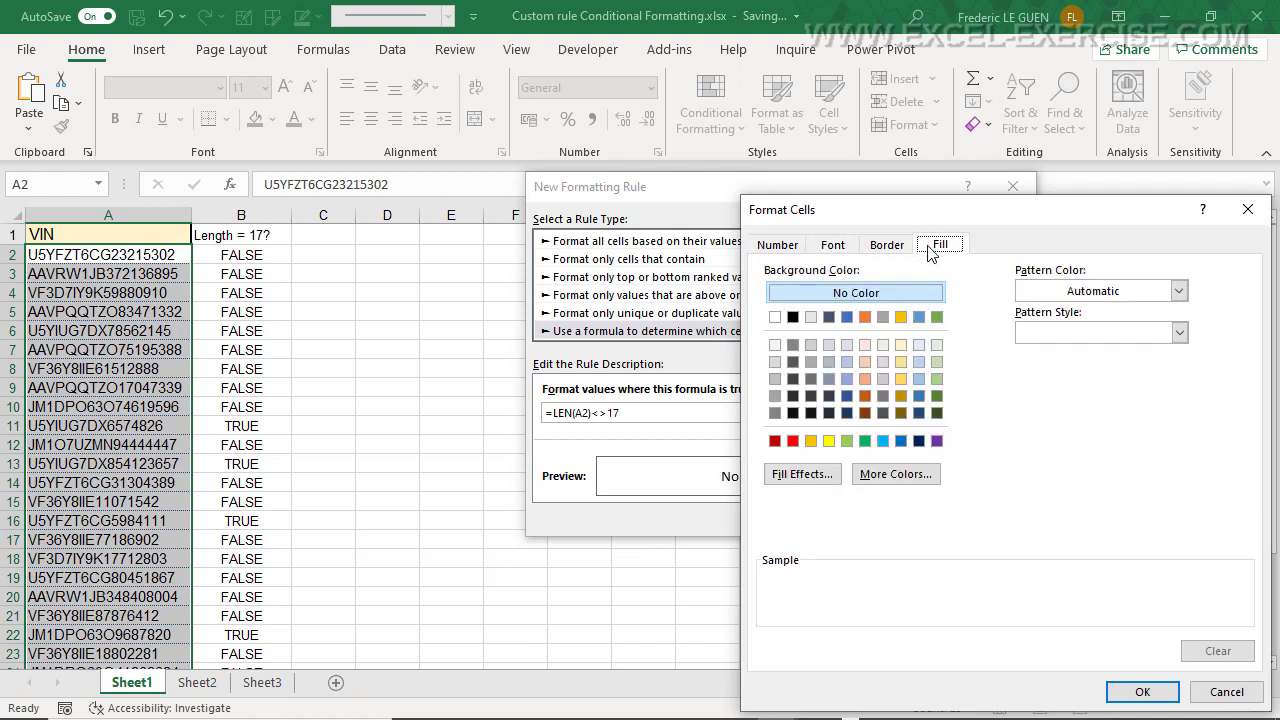
click(793, 441)
click(1142, 691)
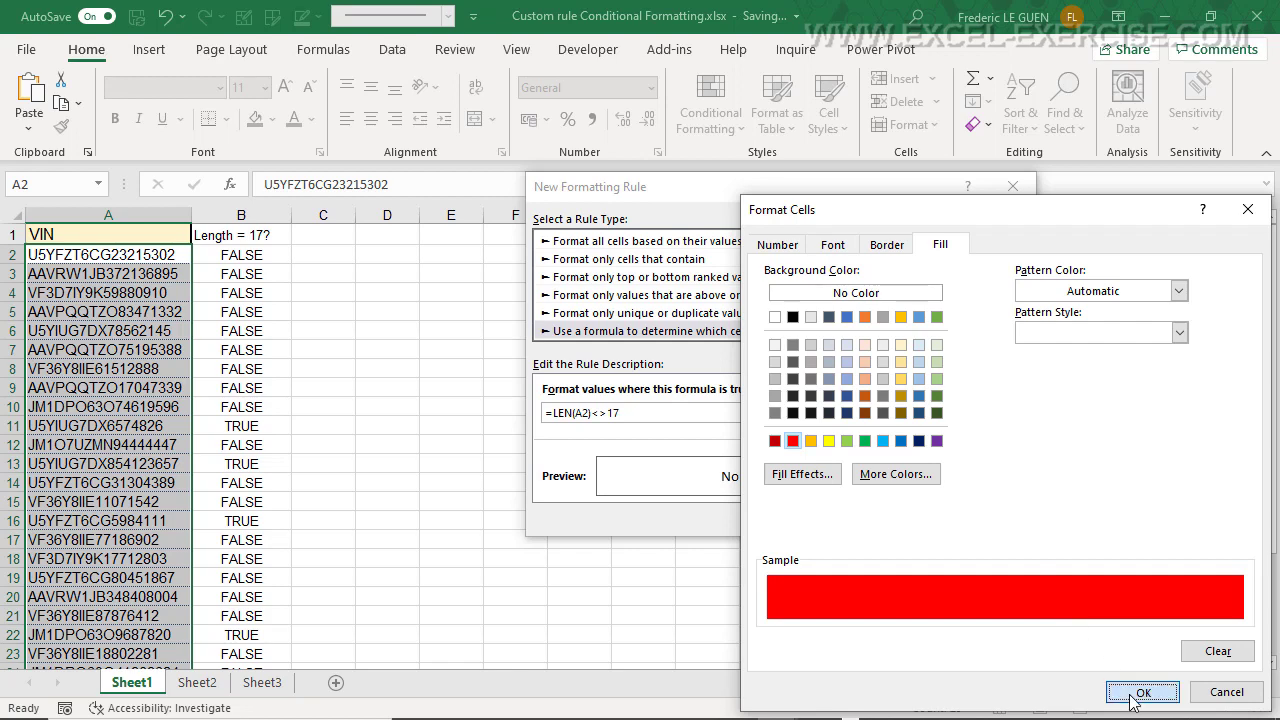
click(903, 518)
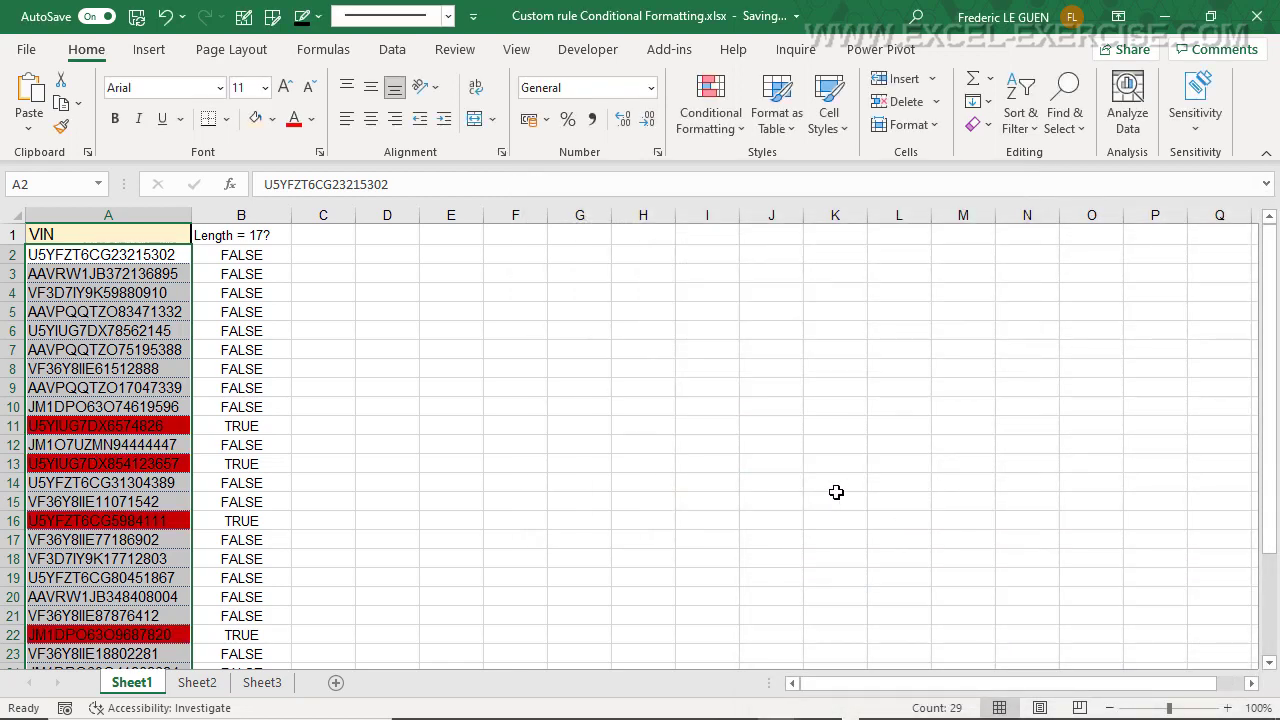
scroll(368, 437, down, 2)
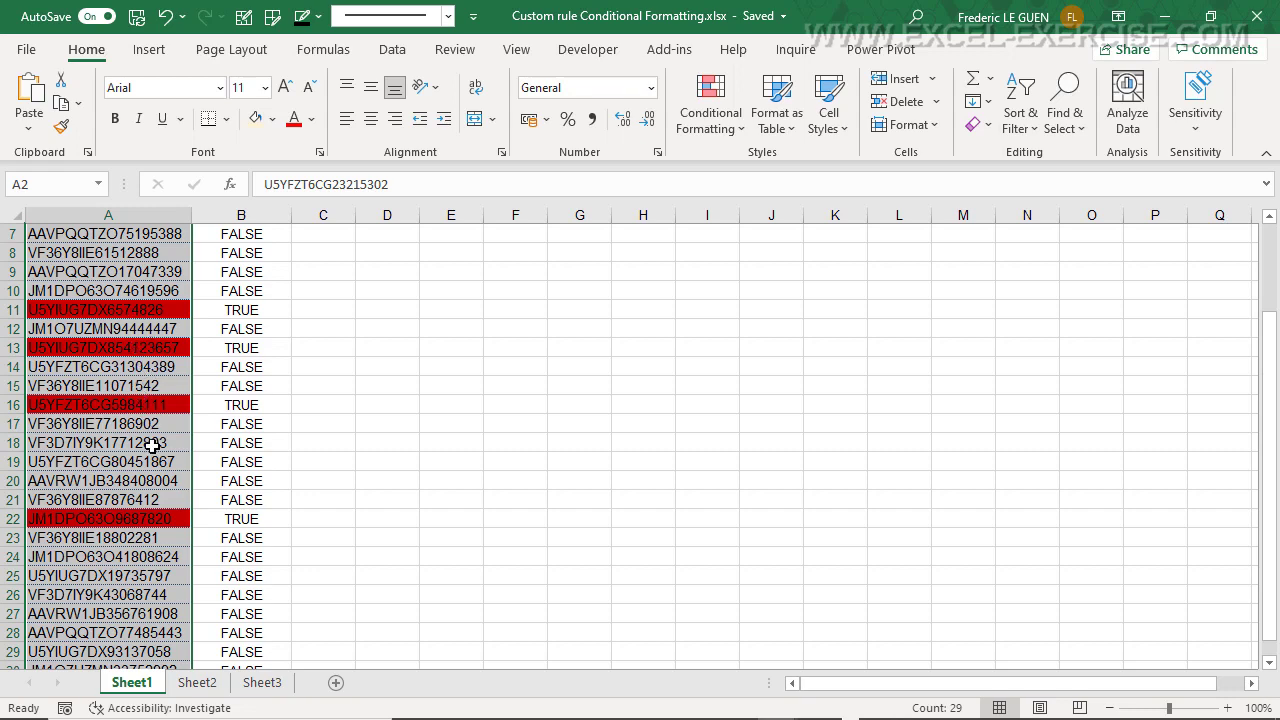
Delete the last character of the VIN in A5 so it turns red, then go to Sheet2
scroll(152, 445, up, 2)
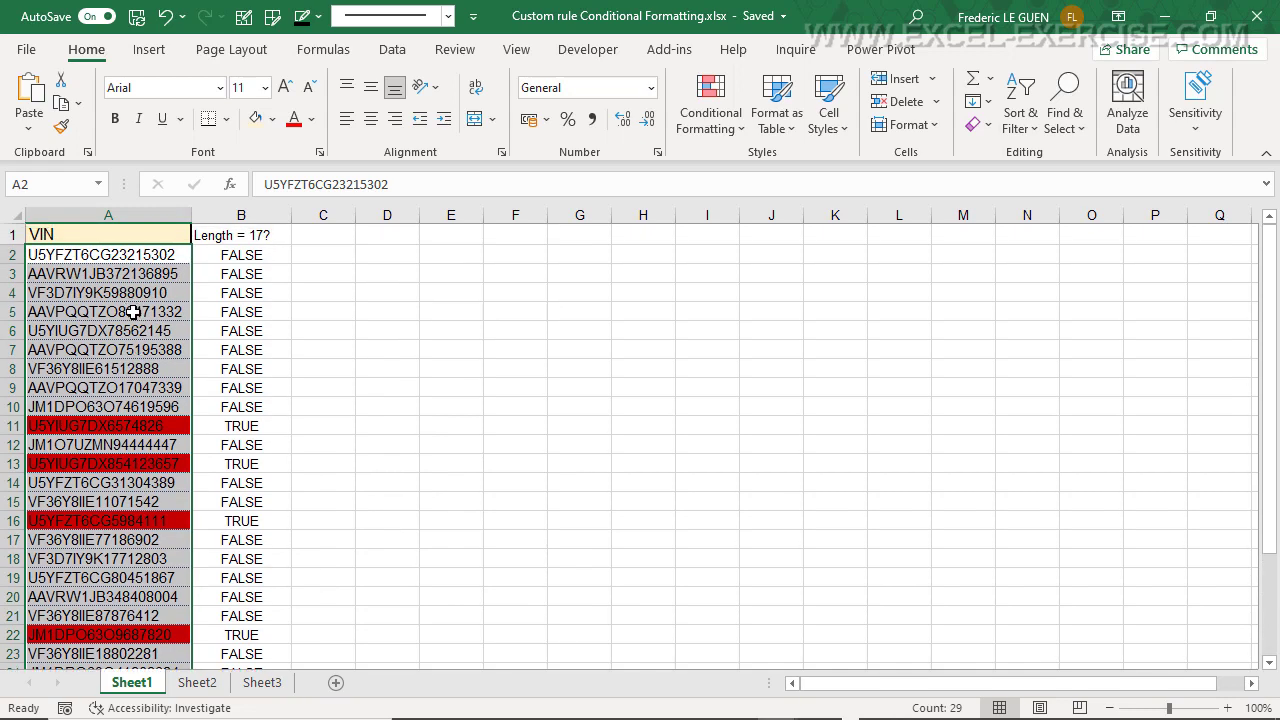
click(133, 312)
click(416, 185)
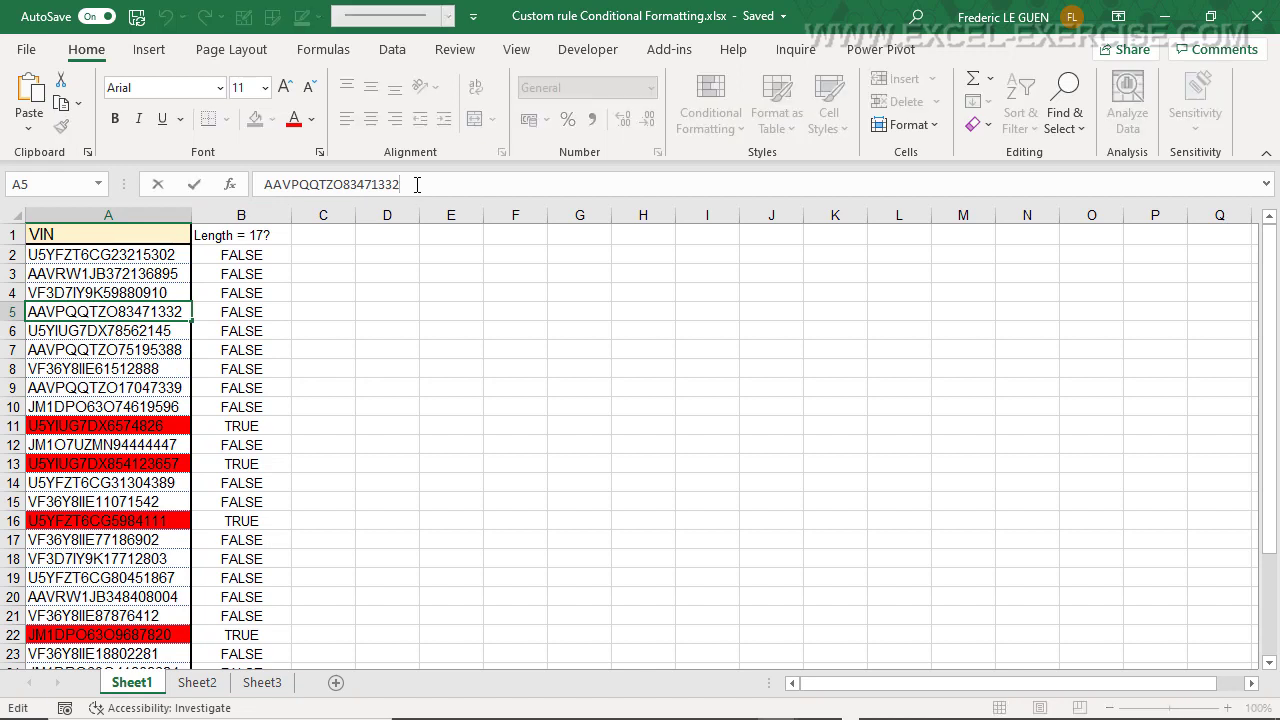
key(BackSpace)
key(Return)
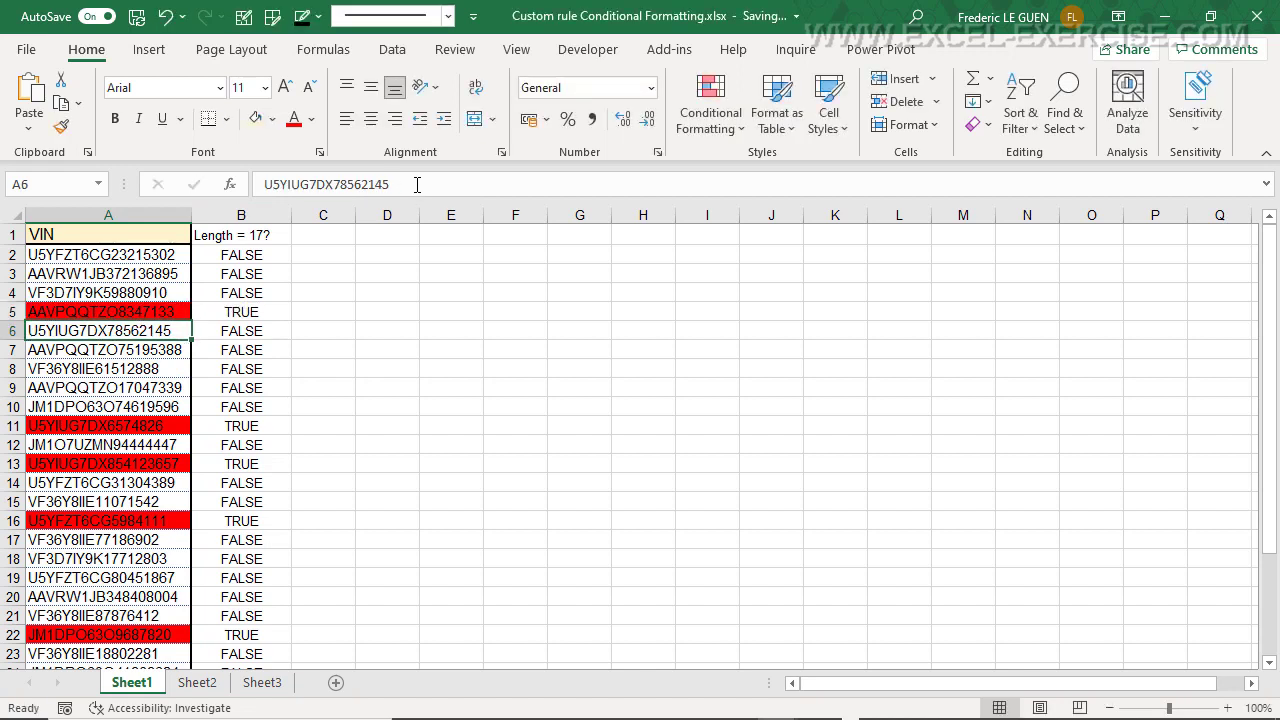
click(197, 682)
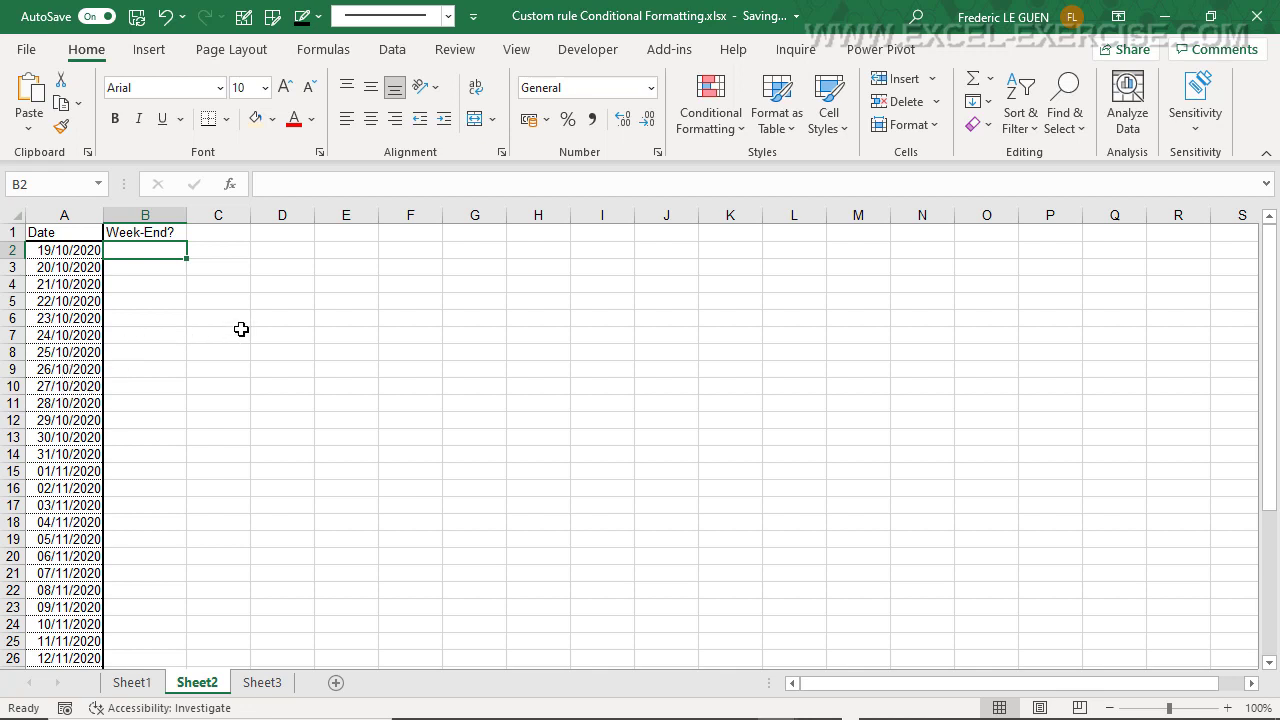
Enter =WEEKDAY(A2) in B2 and fill it down to B21
text(=WEEK)
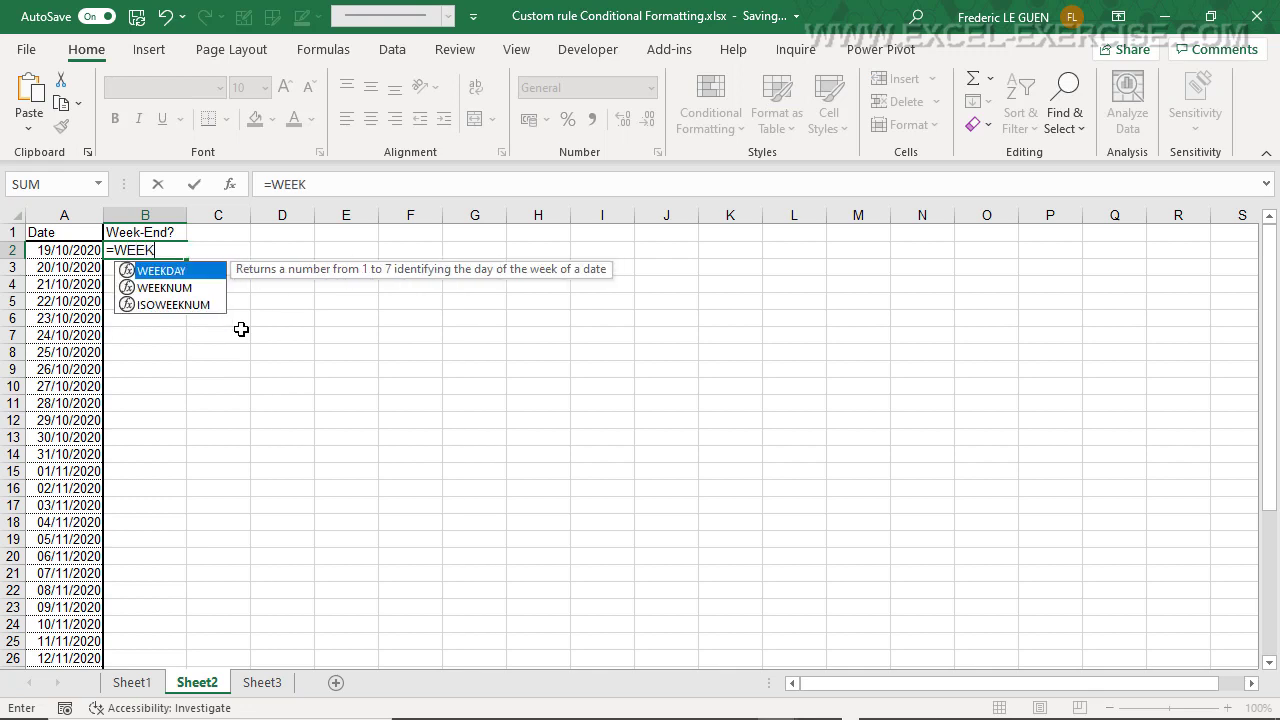
key(Tab)
click(75, 250)
text())
key(Return)
click(175, 251)
drag(187, 259, 186, 577)
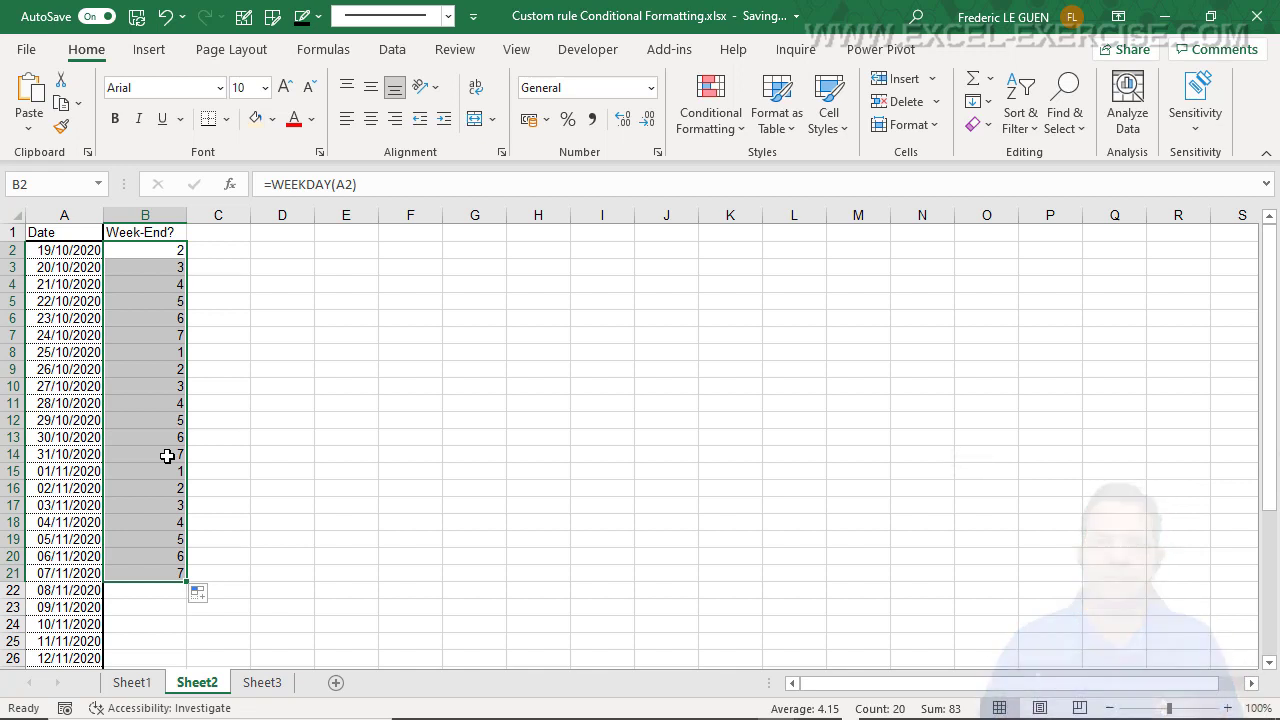
Change B2 to =WEEKDAY(A2,2) for Monday-first numbering and fill it down to row 39
click(150, 250)
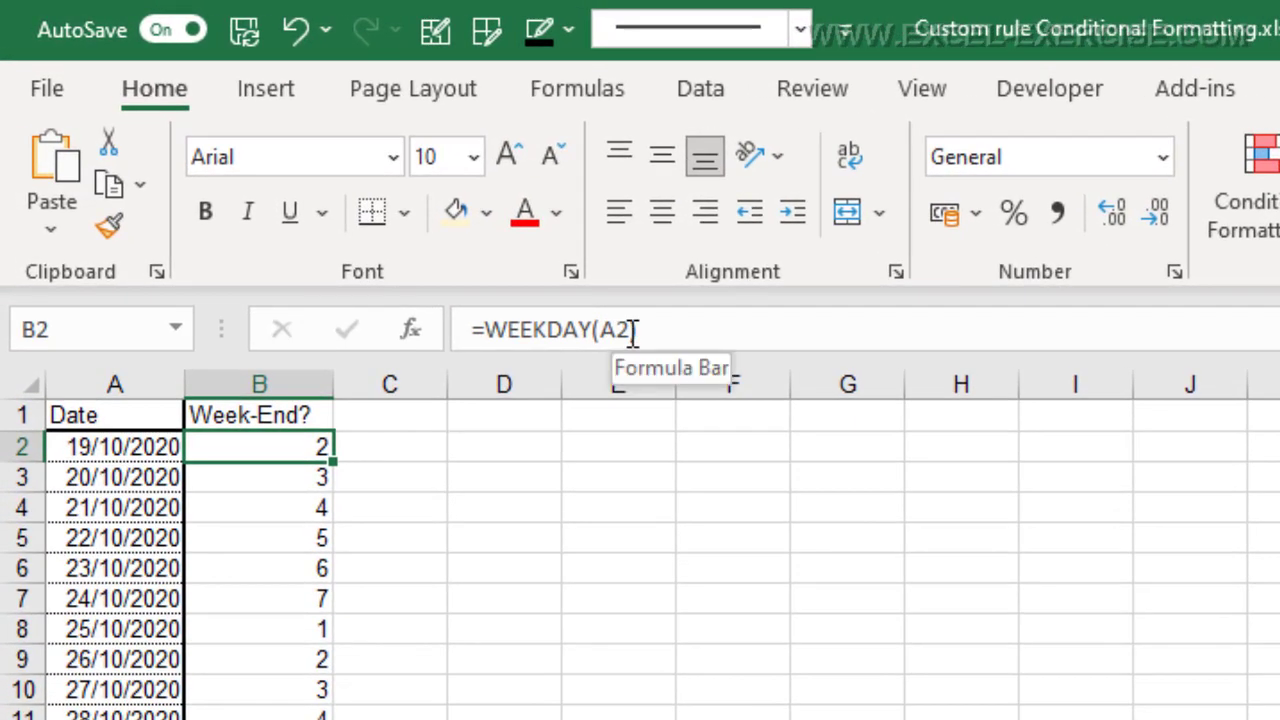
click(520, 266)
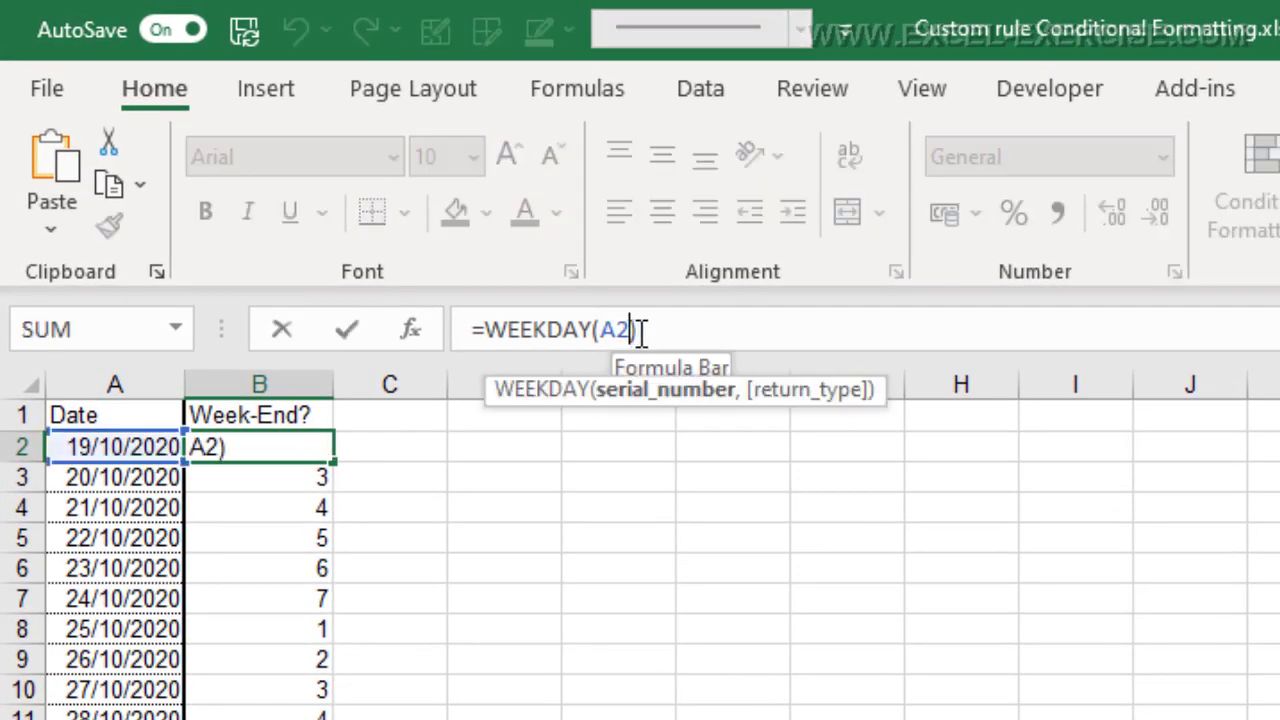
text(,)
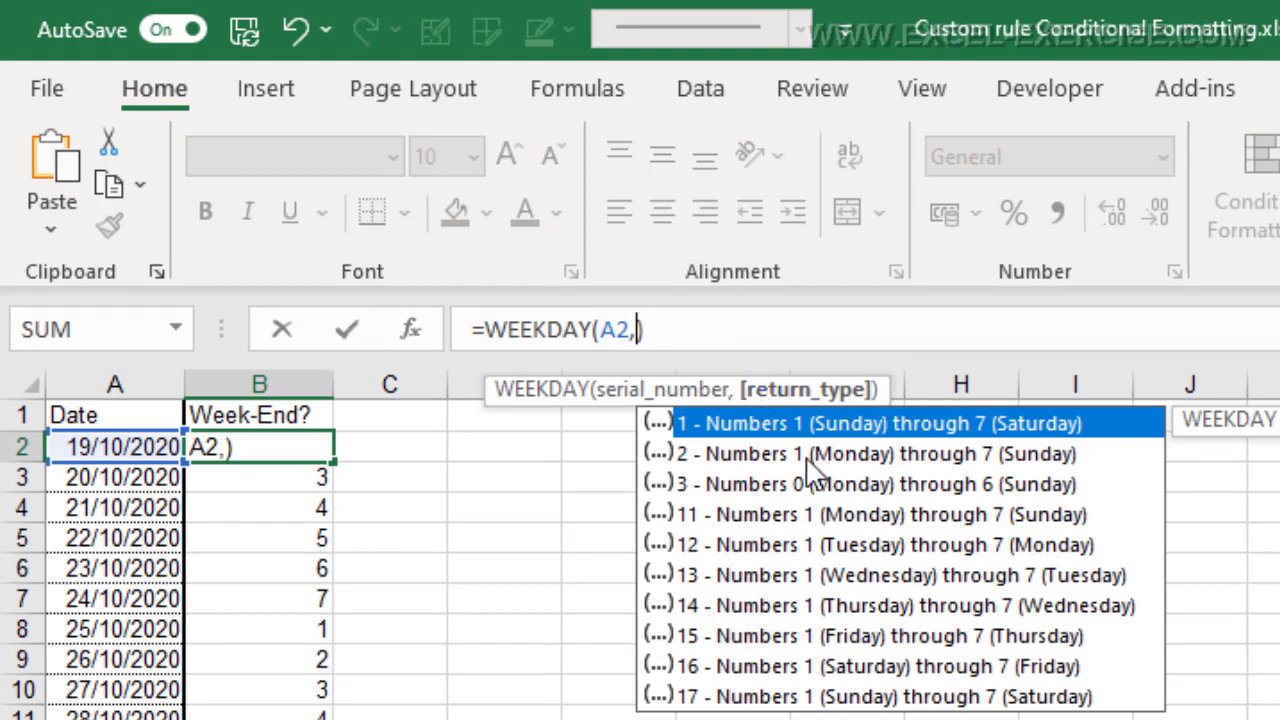
double_click(940, 453)
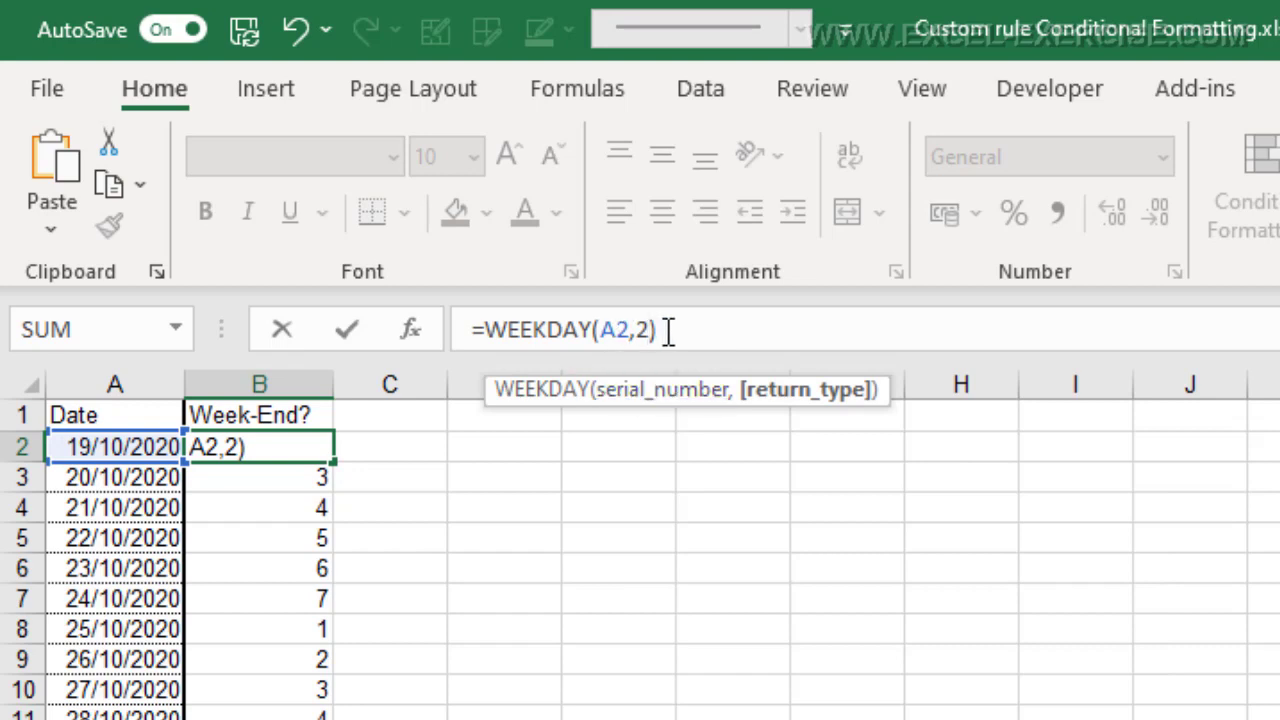
key(Return)
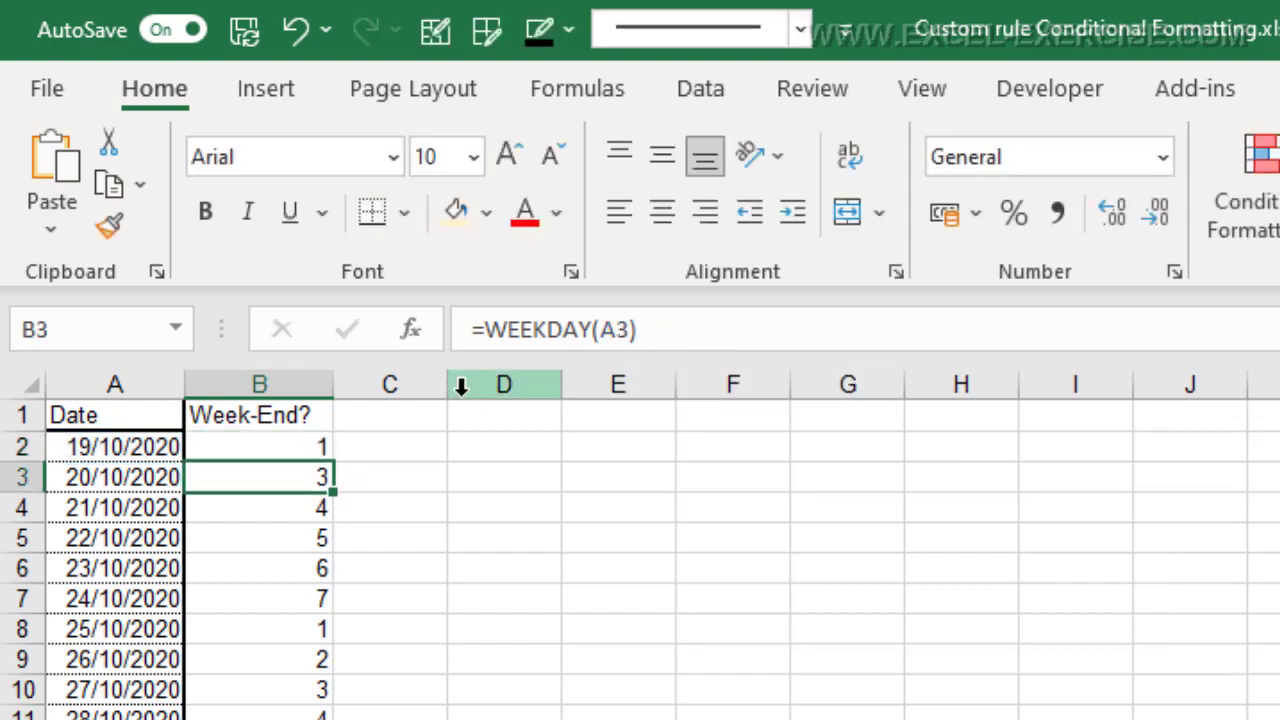
click(313, 443)
drag(335, 458, 148, 651)
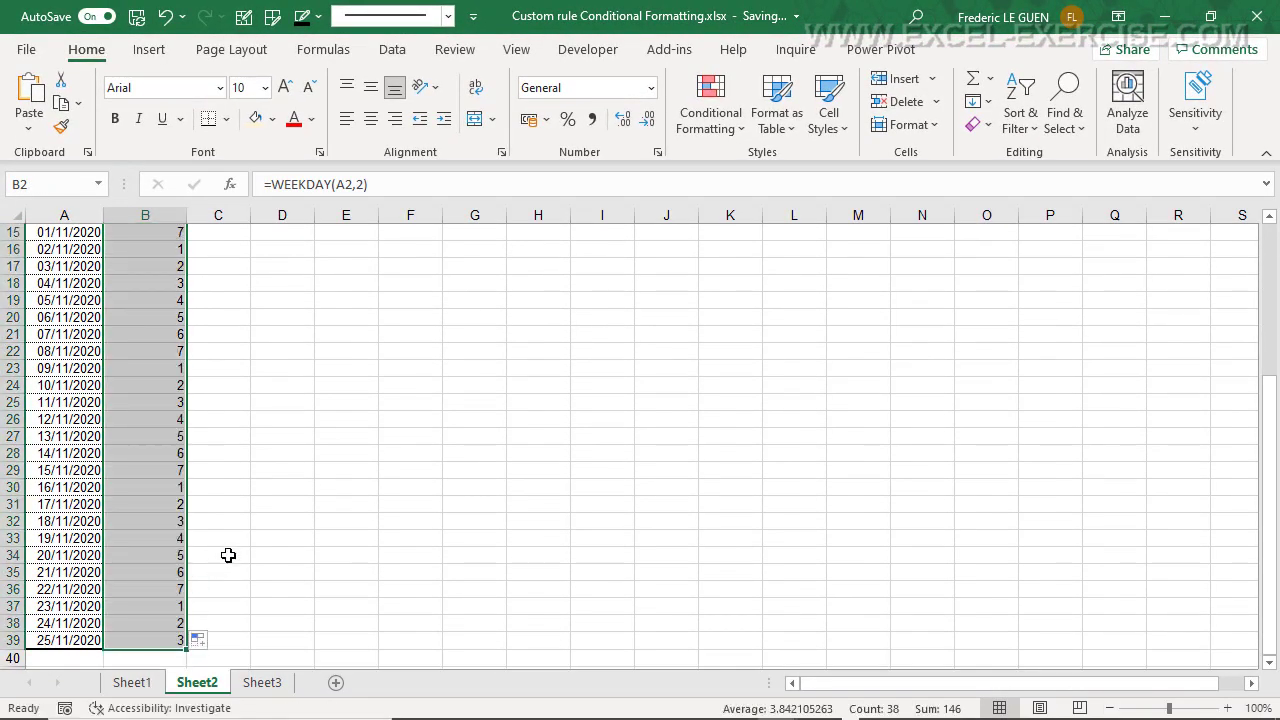
scroll(226, 554, up, 5)
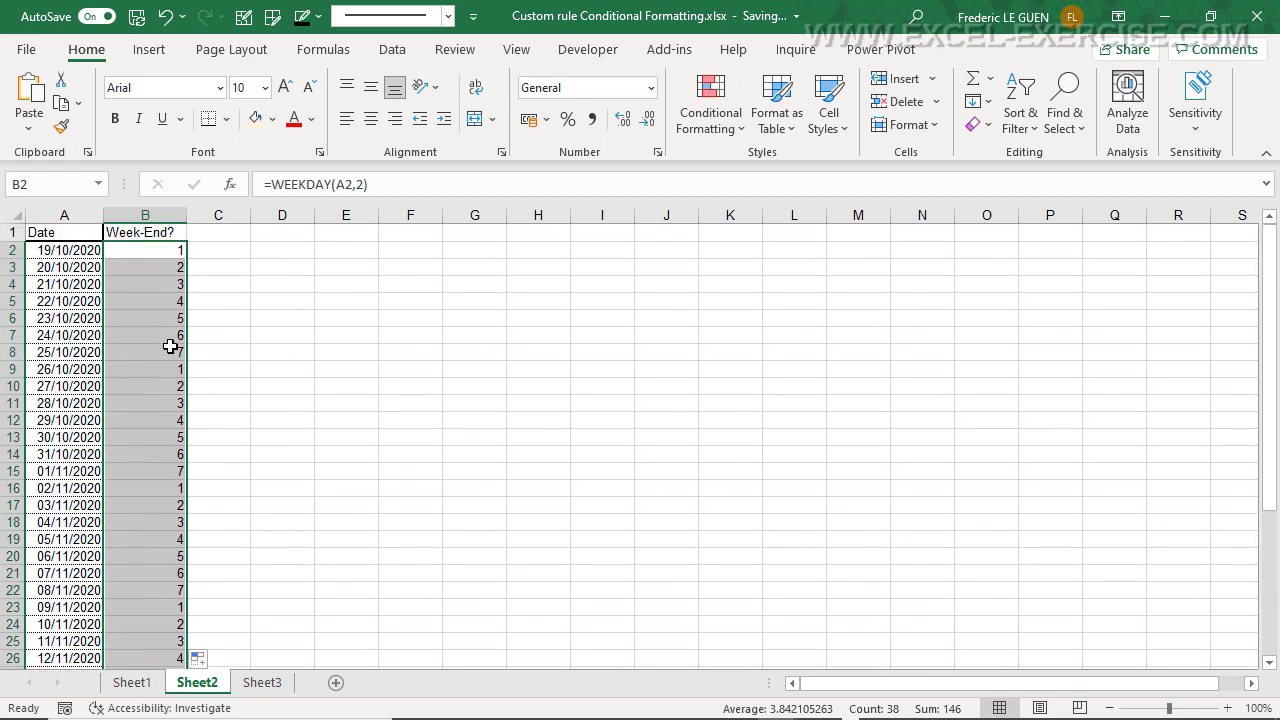
click(164, 338)
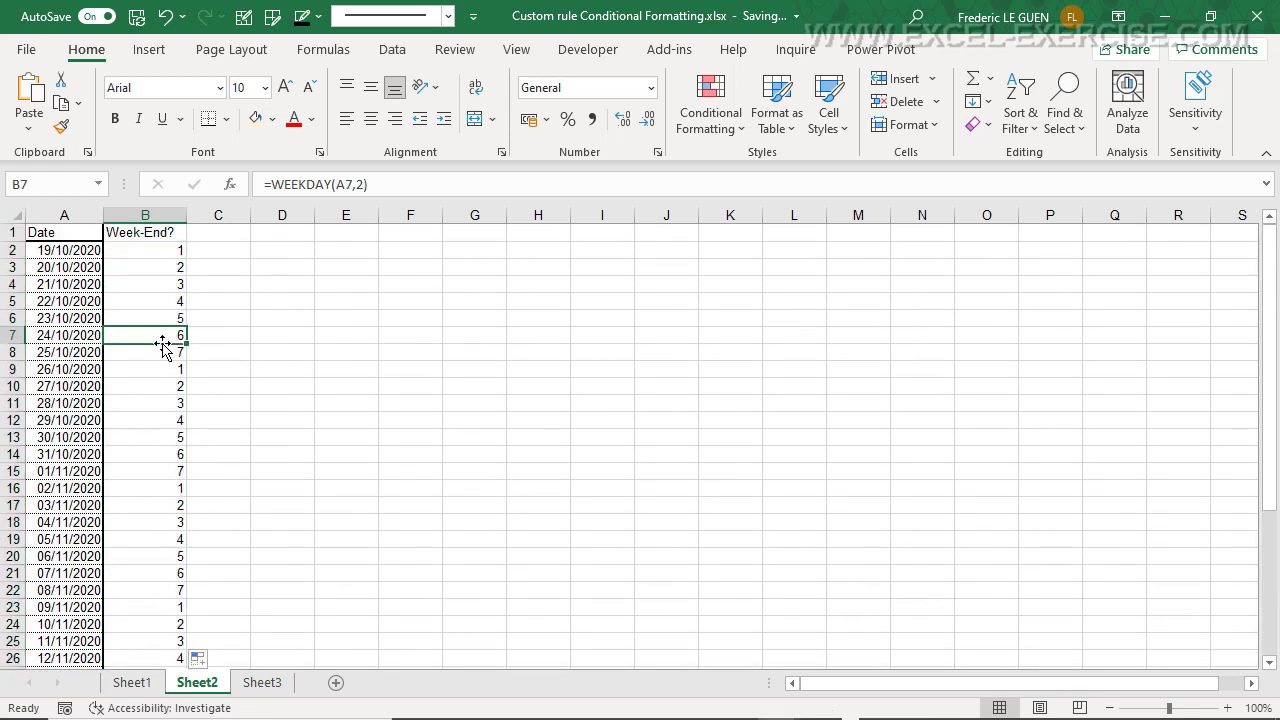
click(161, 355)
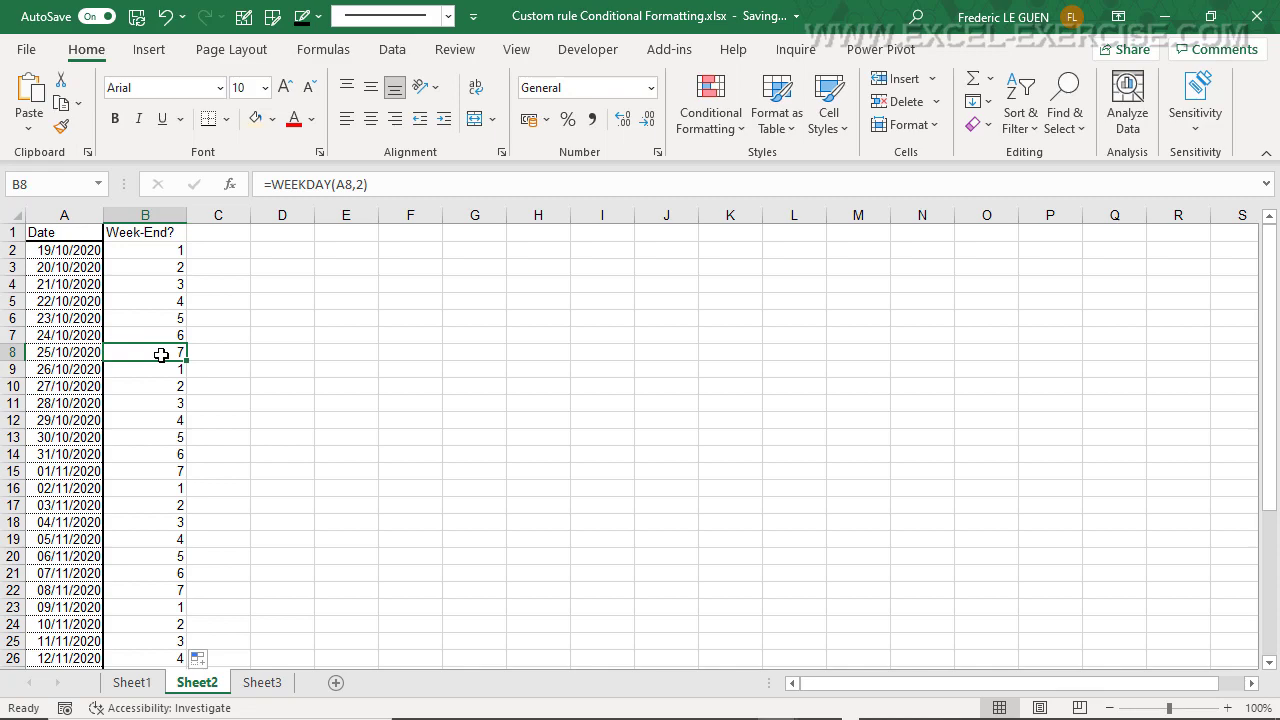
click(151, 249)
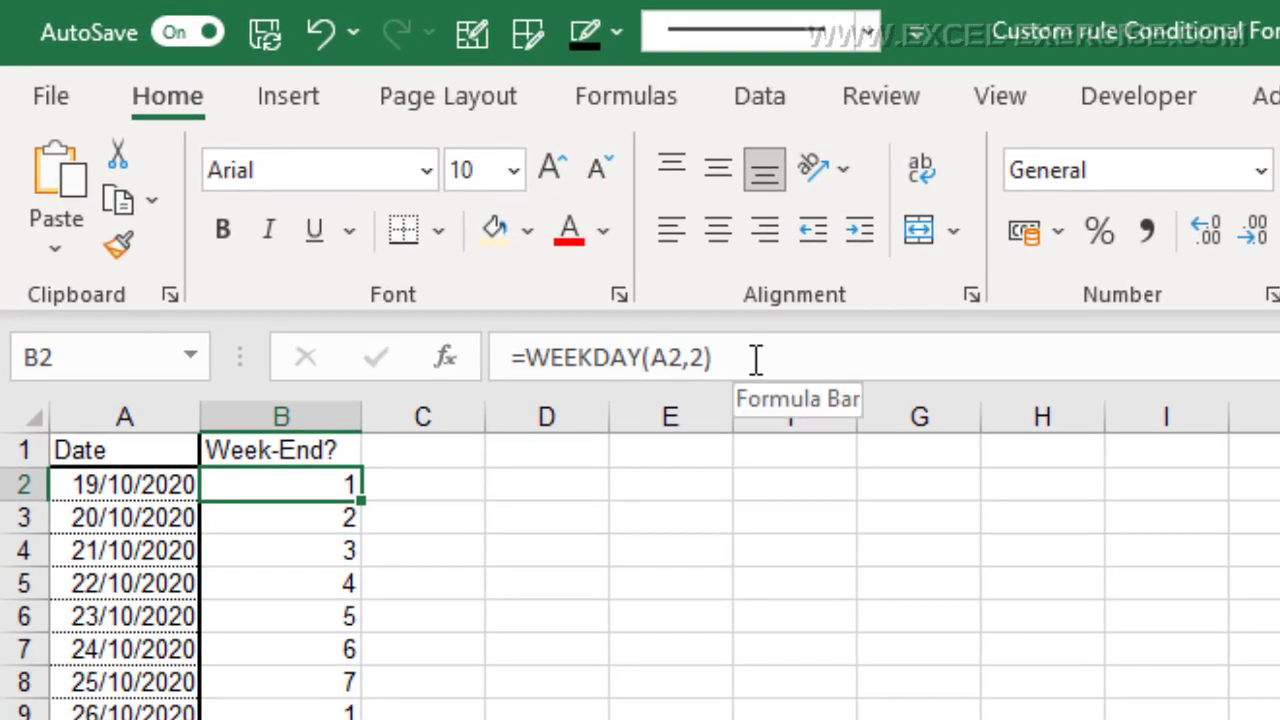
click(387, 184)
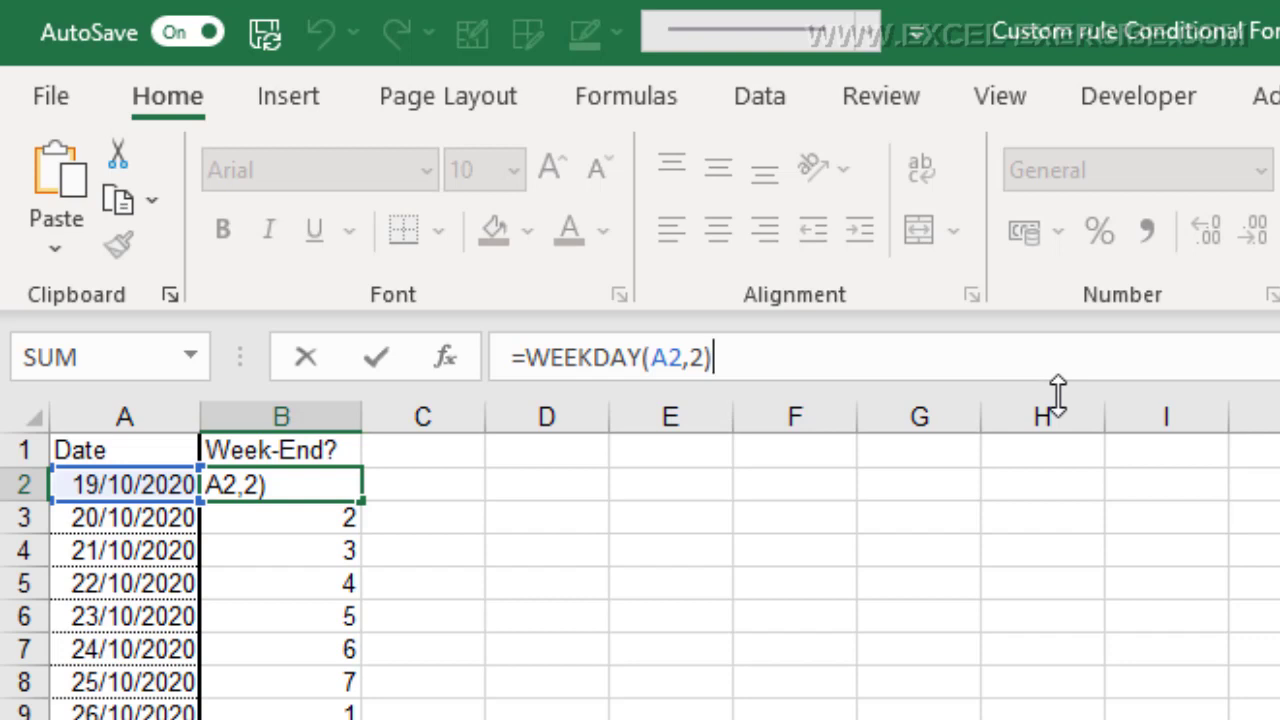
Make B2 =WEEKDAY(A2,2)>5 and fill the weekend test down to the last date
text(>5)
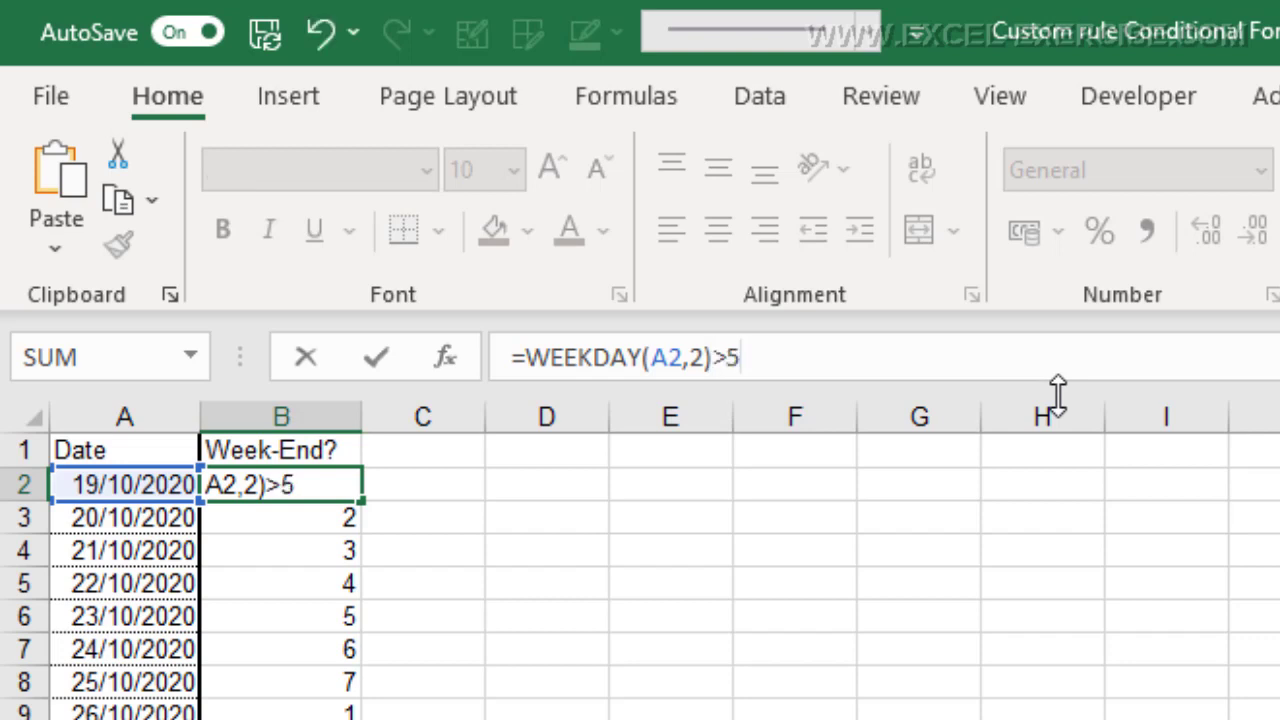
key(Return)
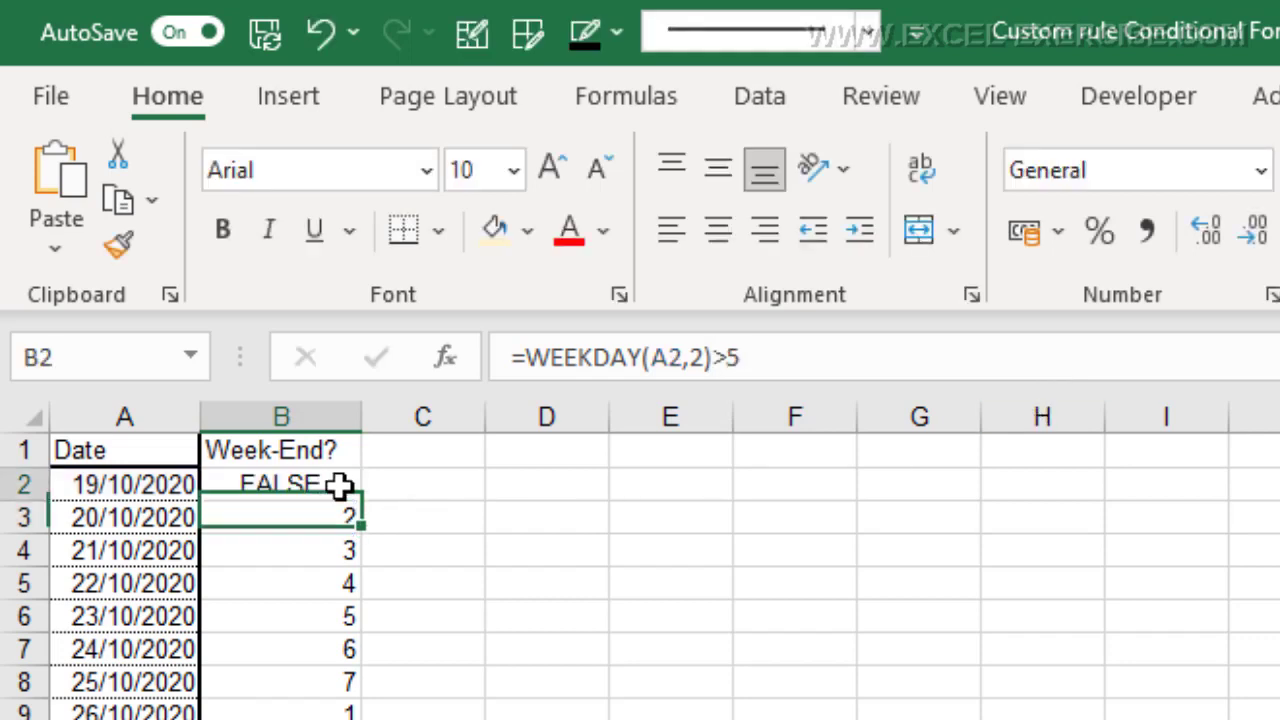
click(343, 489)
drag(362, 500, 403, 719)
drag(207, 549, 200, 654)
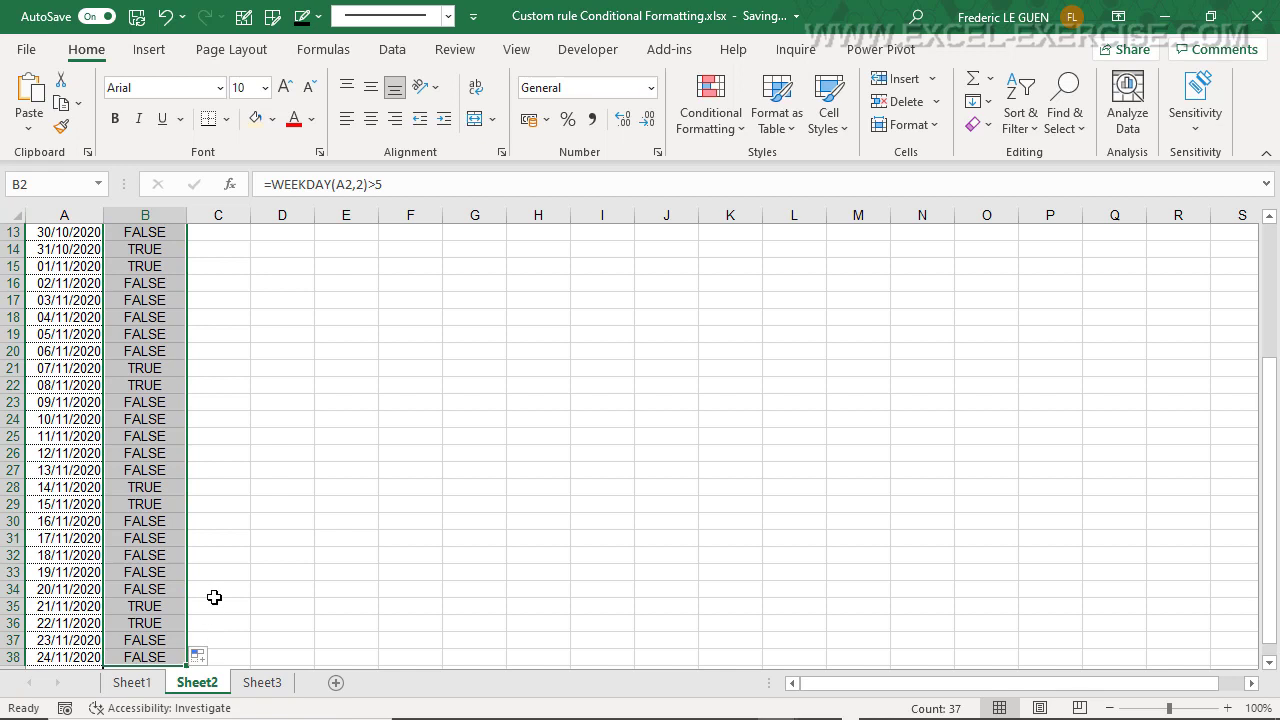
click(157, 366)
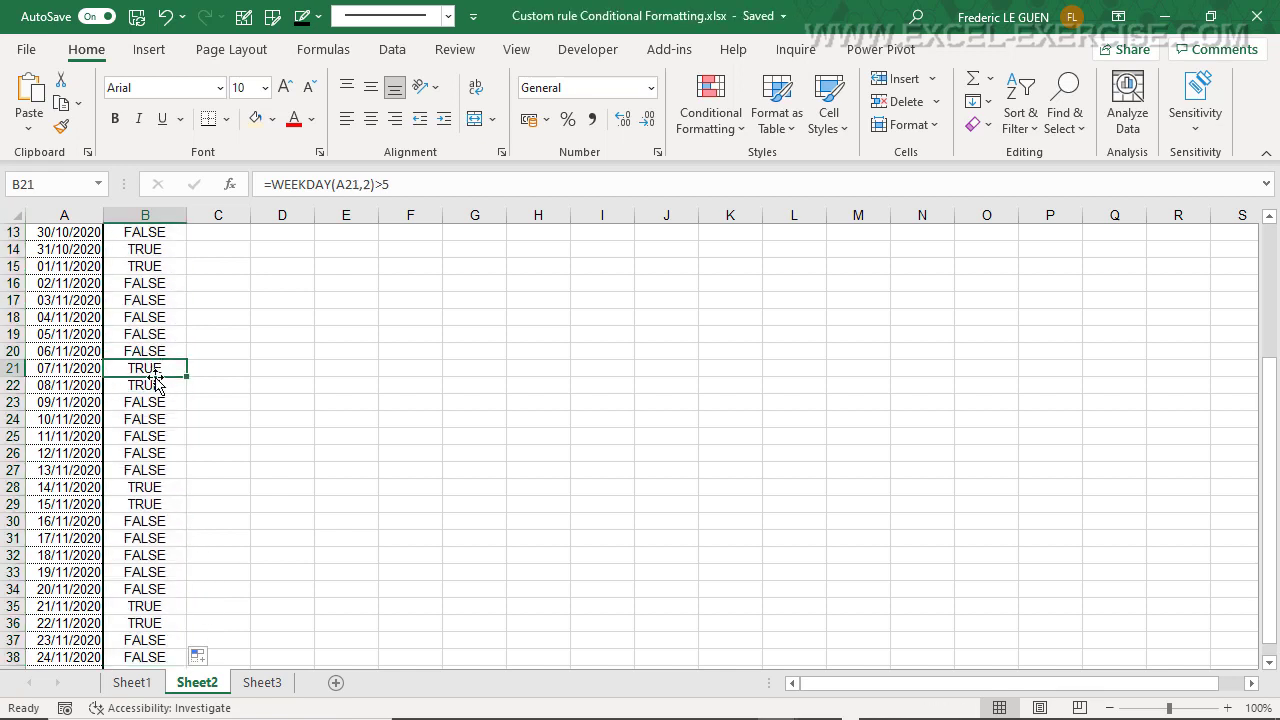
click(155, 385)
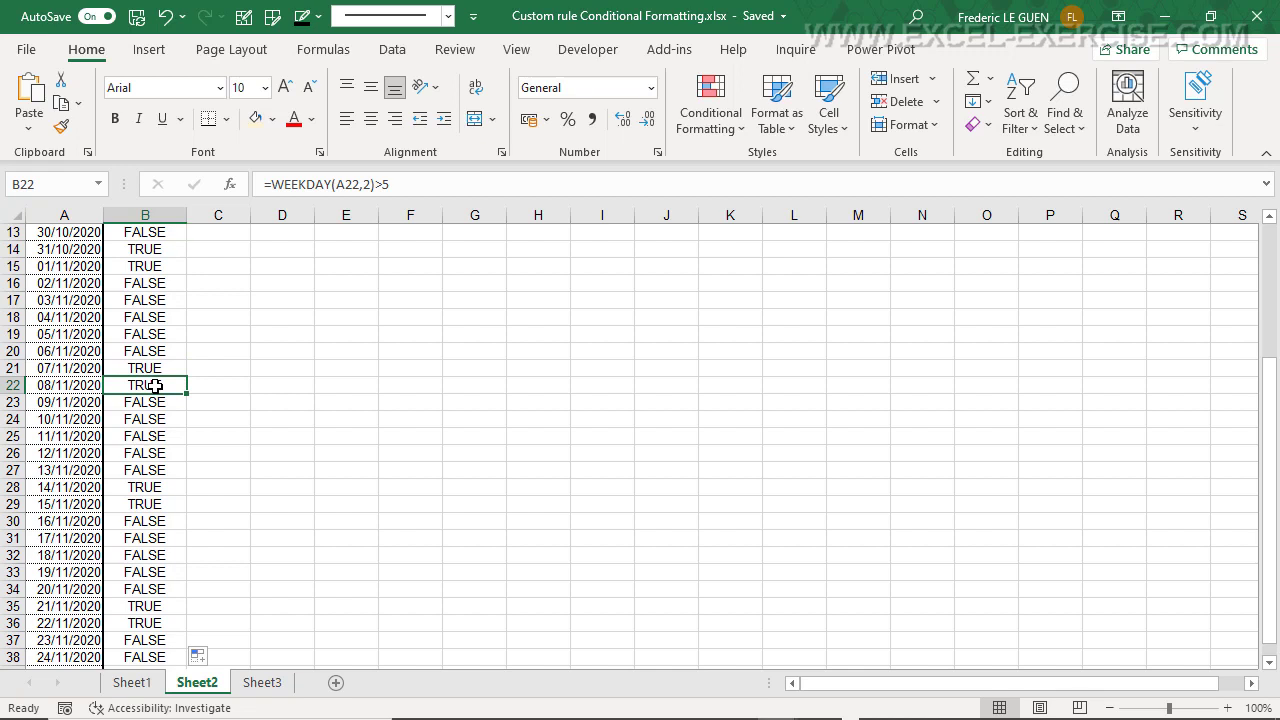
scroll(155, 385, up, 4)
Copy the =WEEKDAY(A2,2)>5 formula text and select date cell A2
click(144, 251)
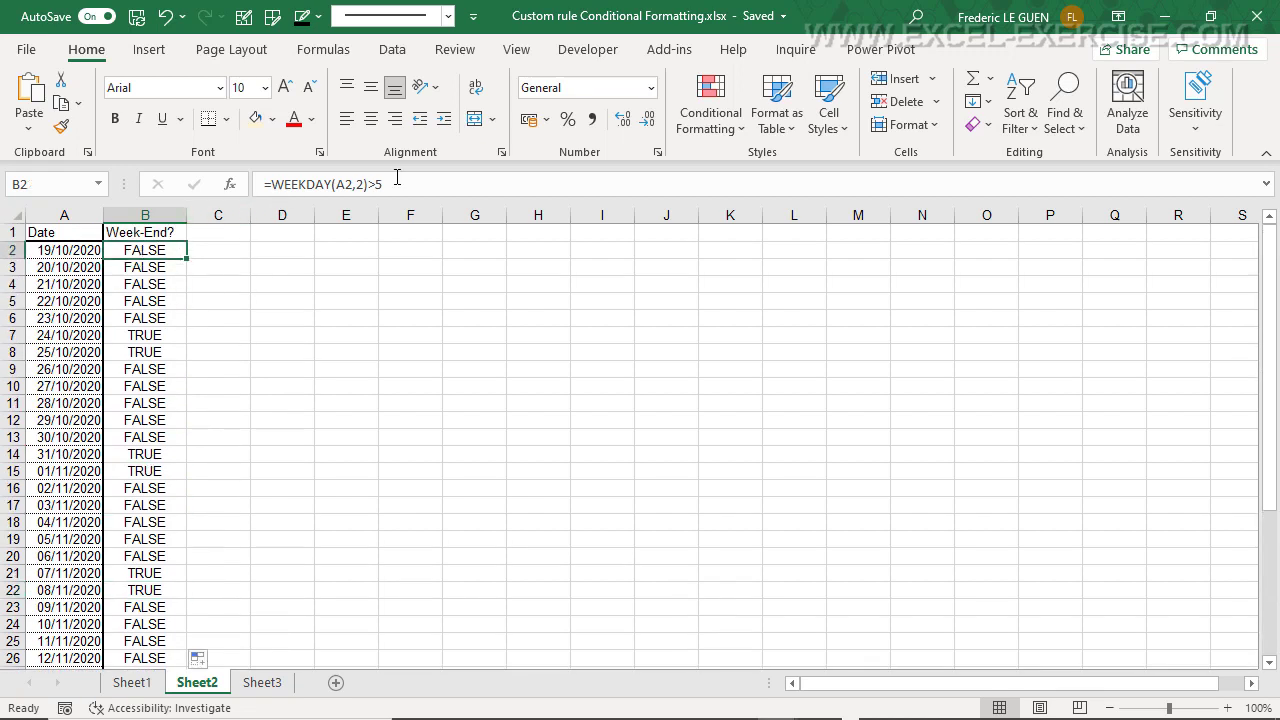
drag(397, 180, 270, 184)
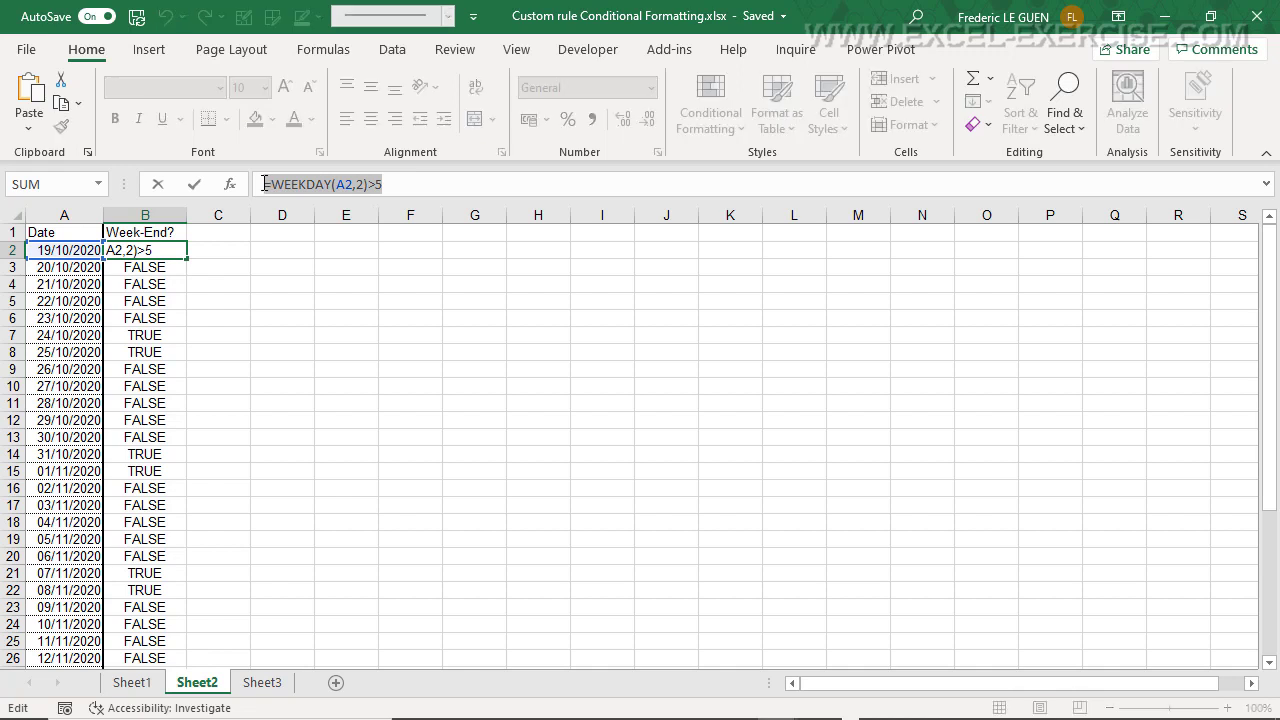
key(Escape)
click(60, 253)
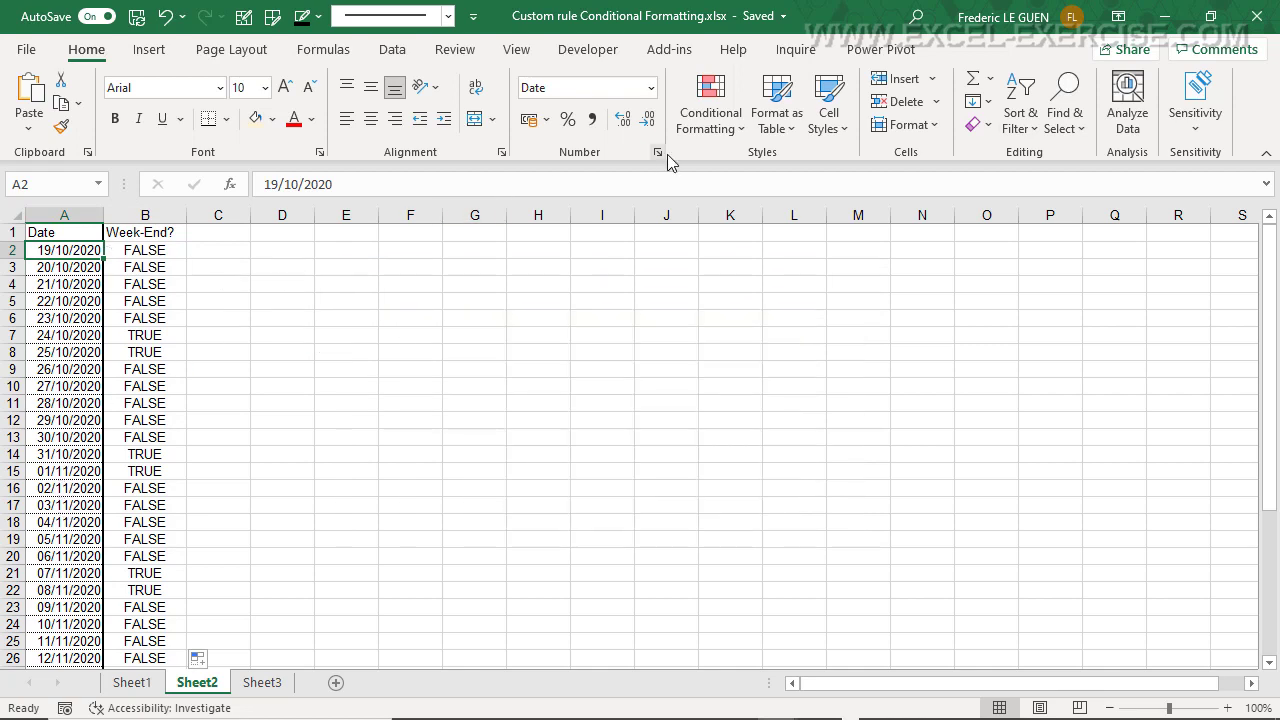
Create a formula rule =WEEKDAY(A2,2)>5 that fills matching dates orange
click(714, 137)
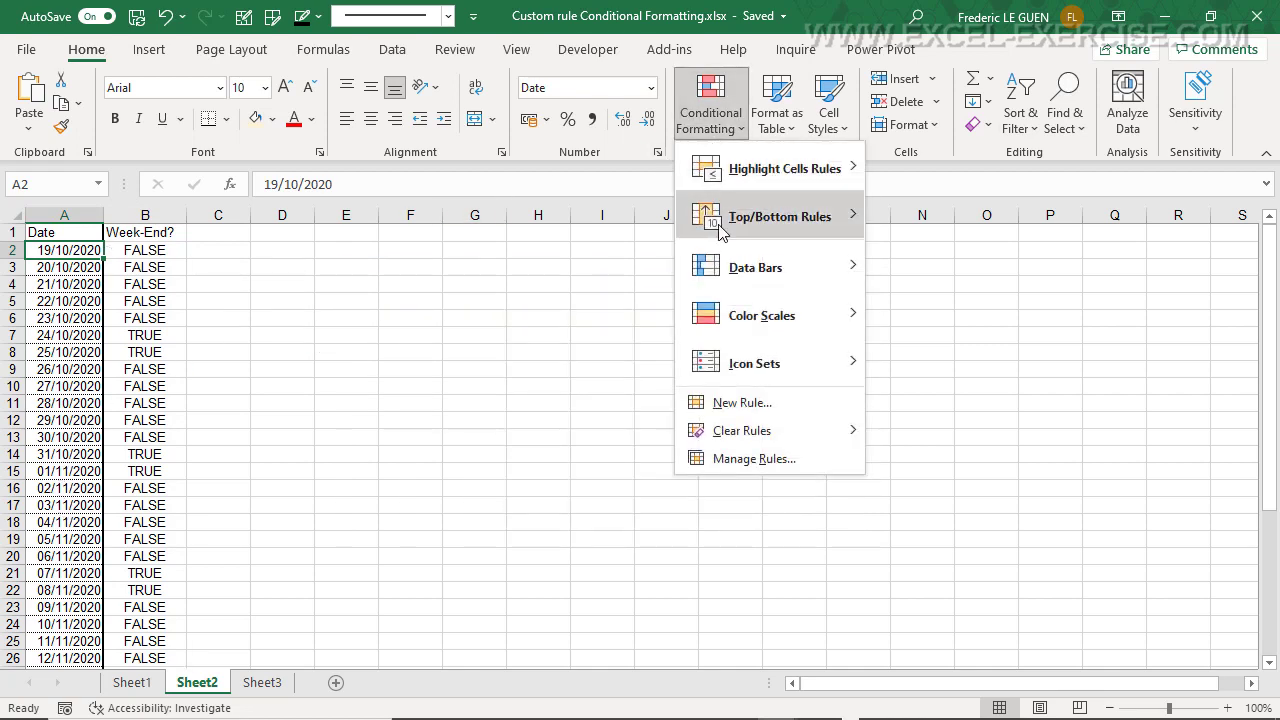
click(718, 403)
click(645, 309)
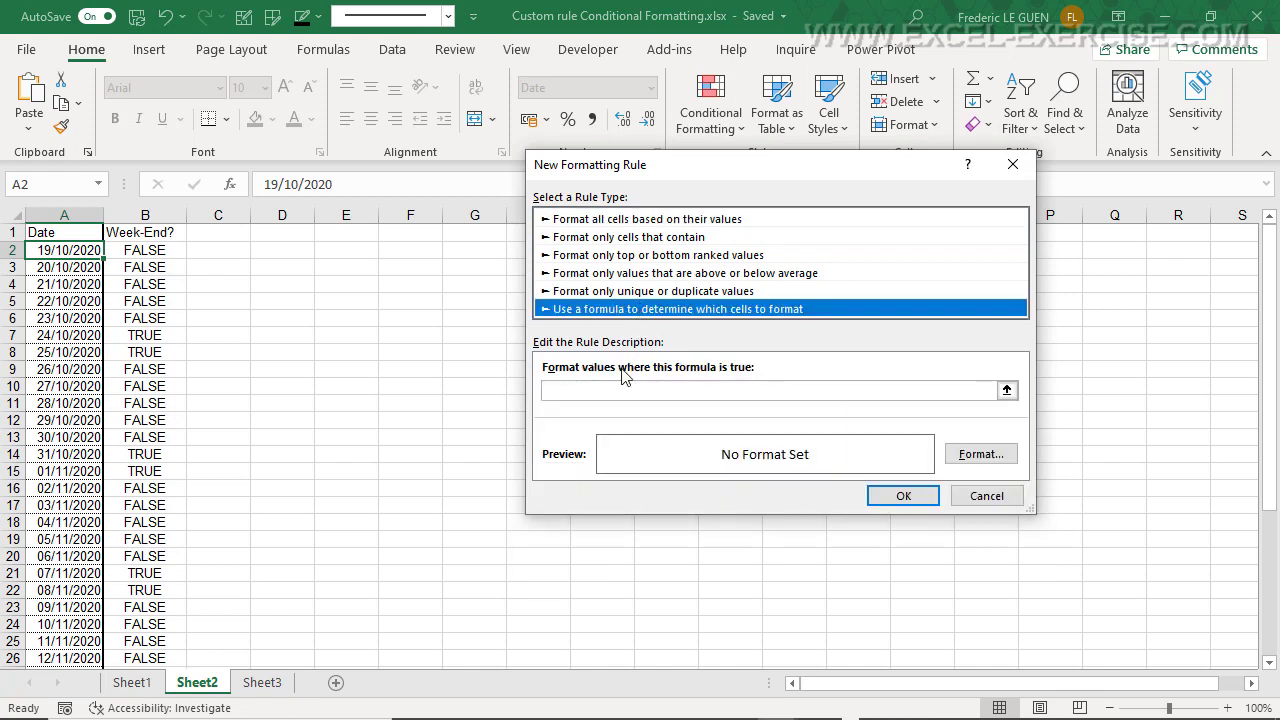
click(608, 392)
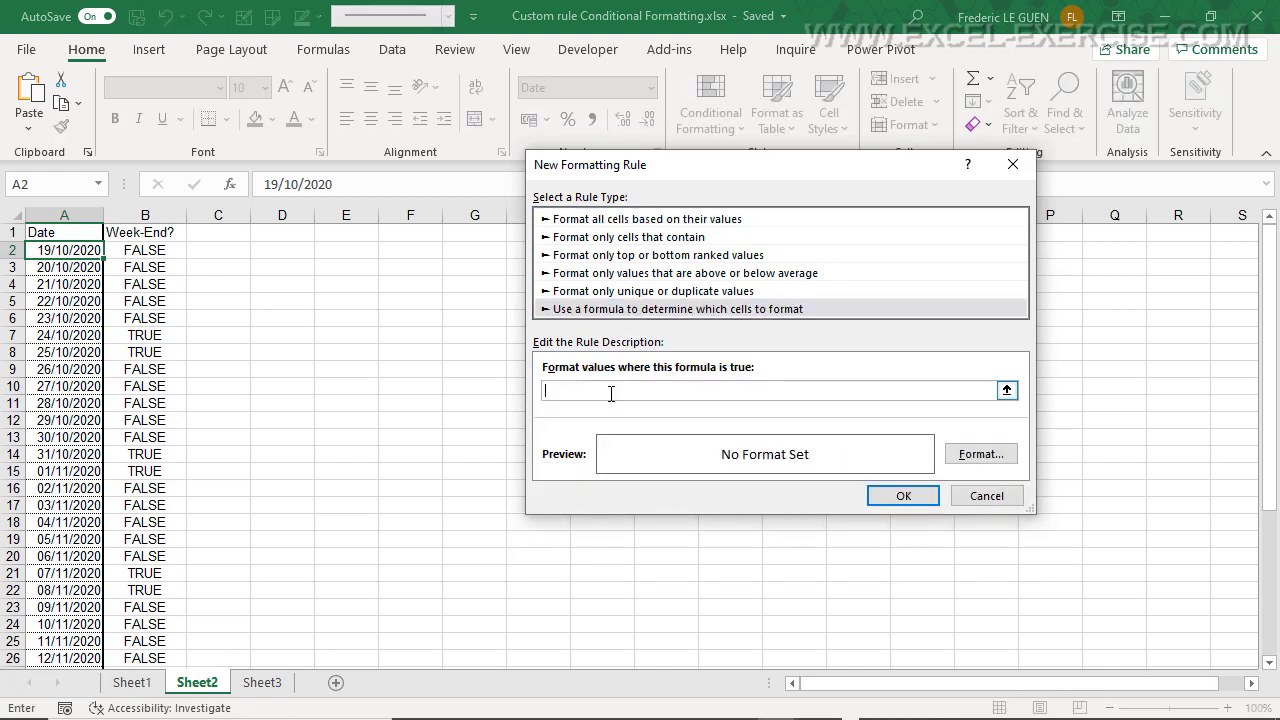
text(=WEEKDAY(A2,2)>5)
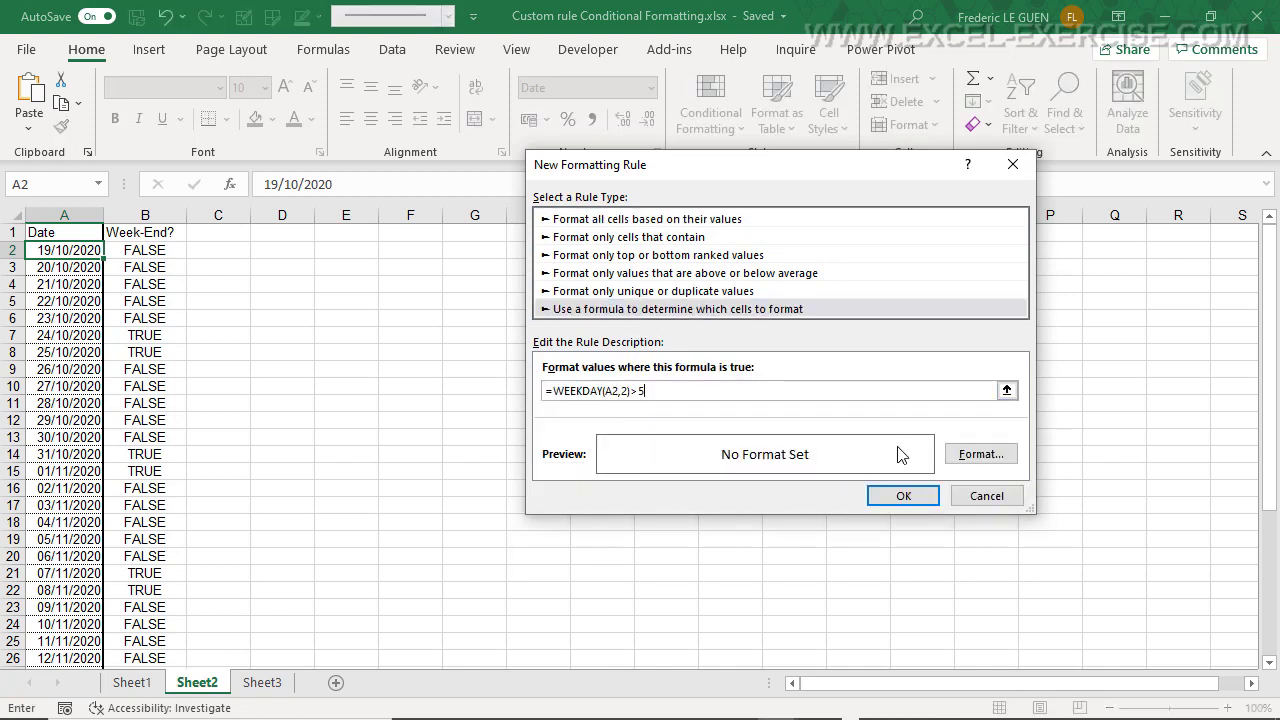
click(975, 458)
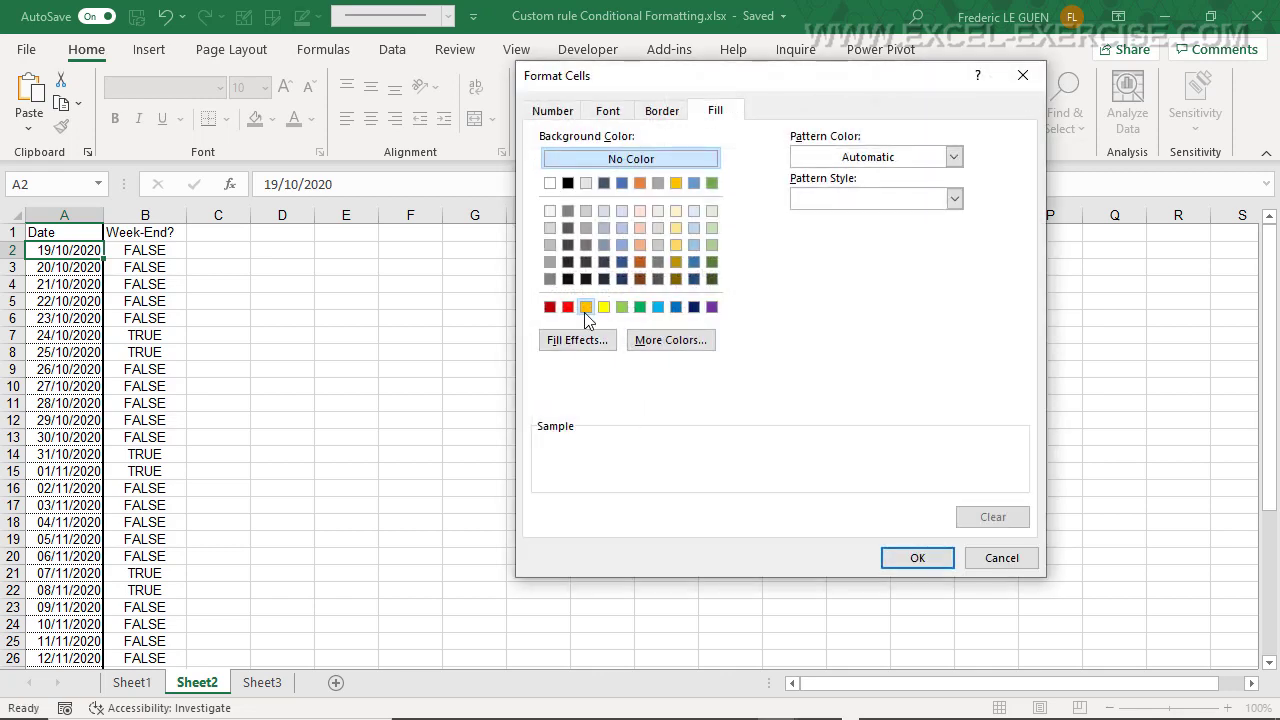
click(585, 307)
click(919, 558)
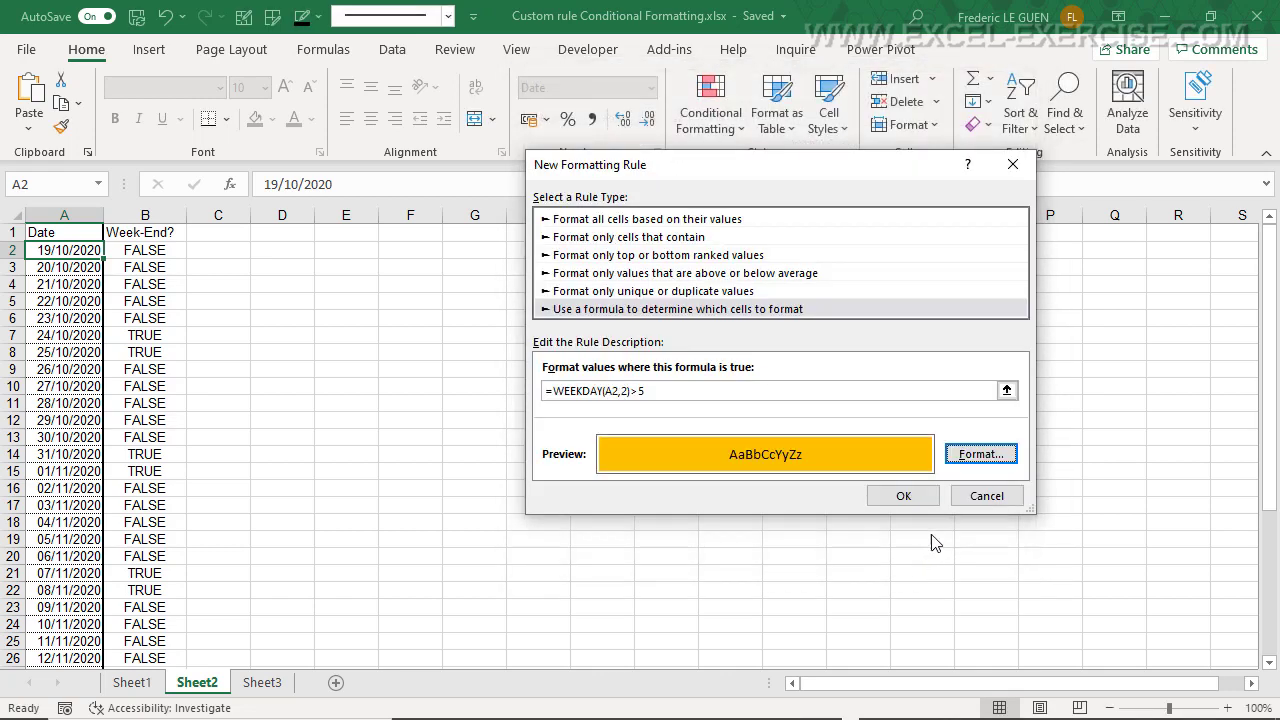
click(903, 496)
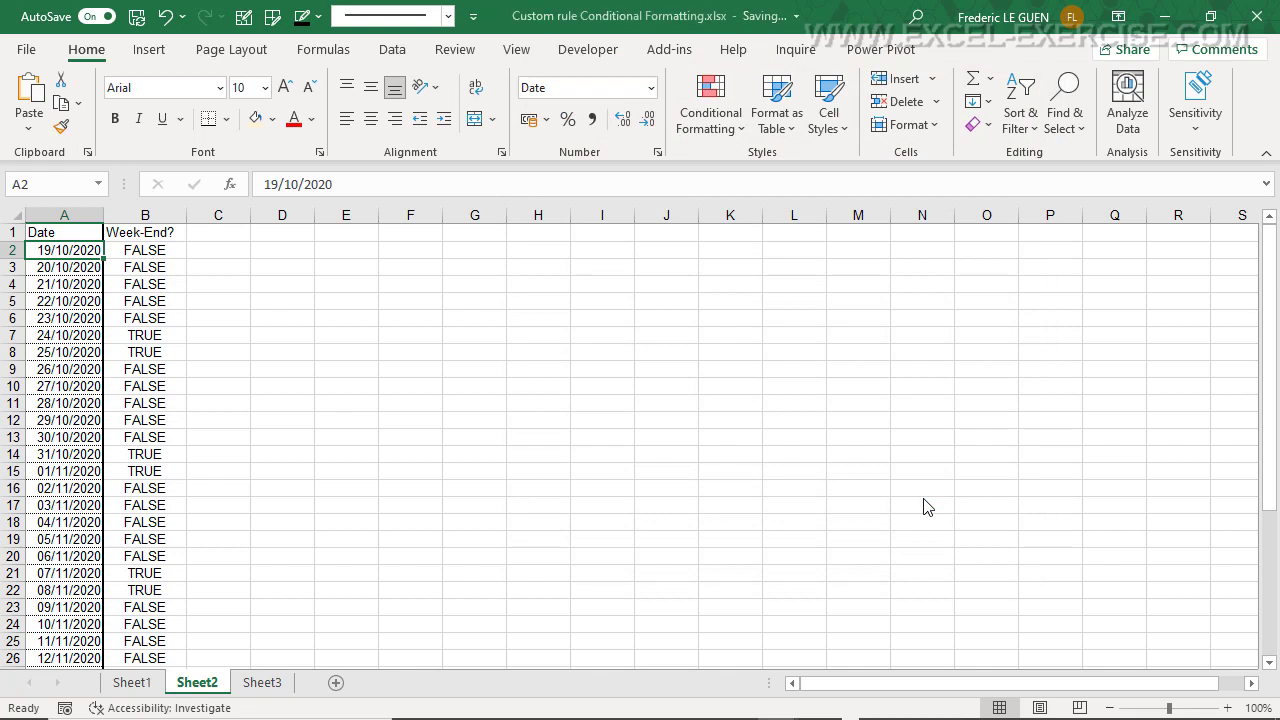
click(702, 125)
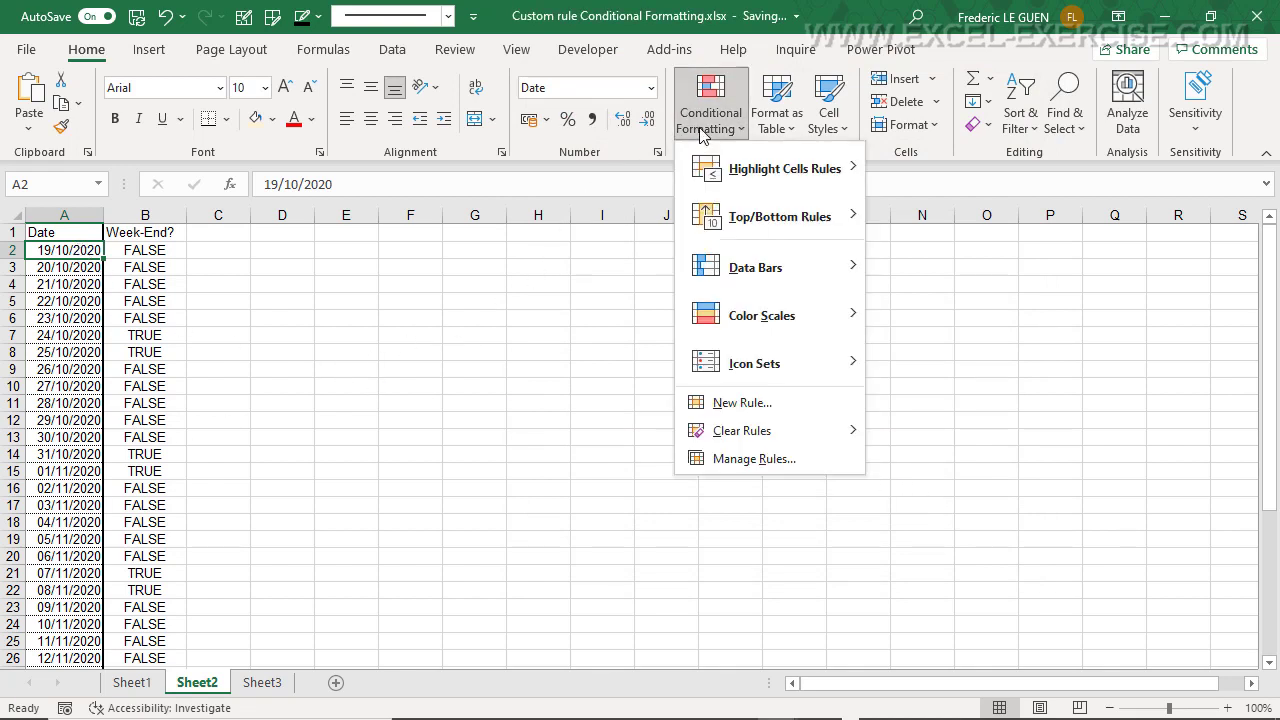
In the Rules Manager, extend the weekend rule's range to $A$2:$A$39 and apply it
click(754, 462)
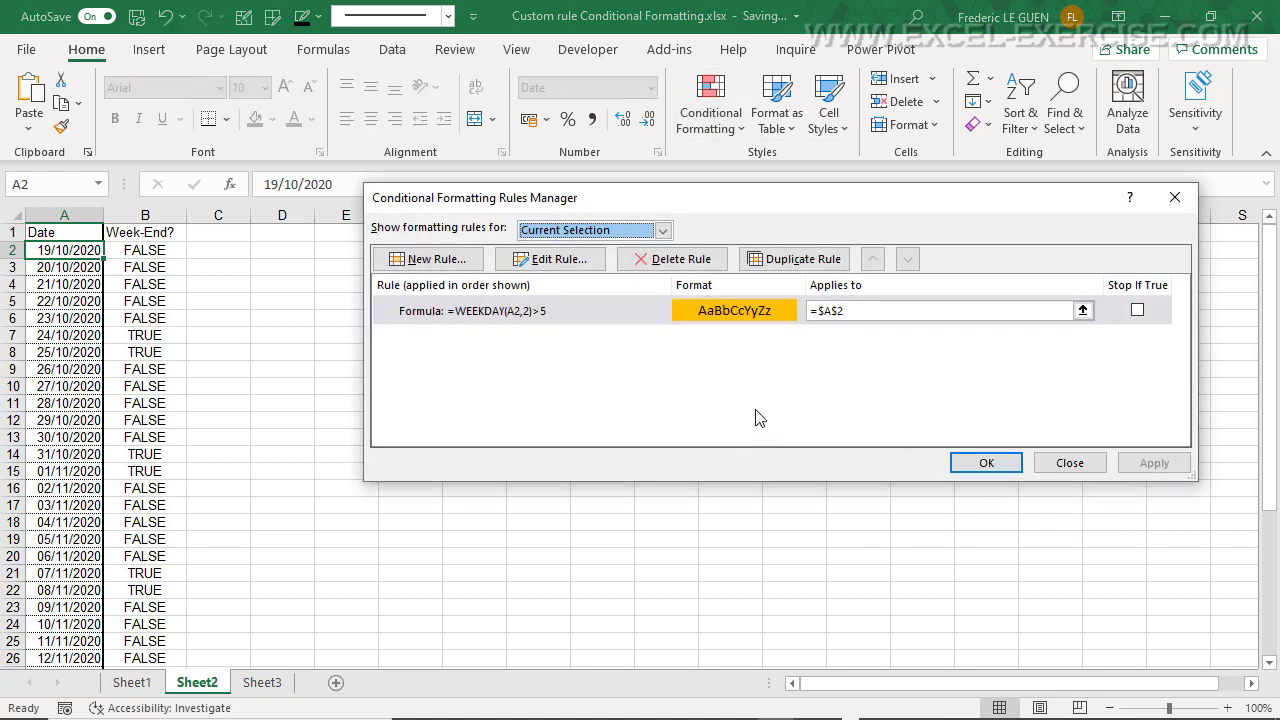
click(876, 310)
scroll(623, 313, down, 4)
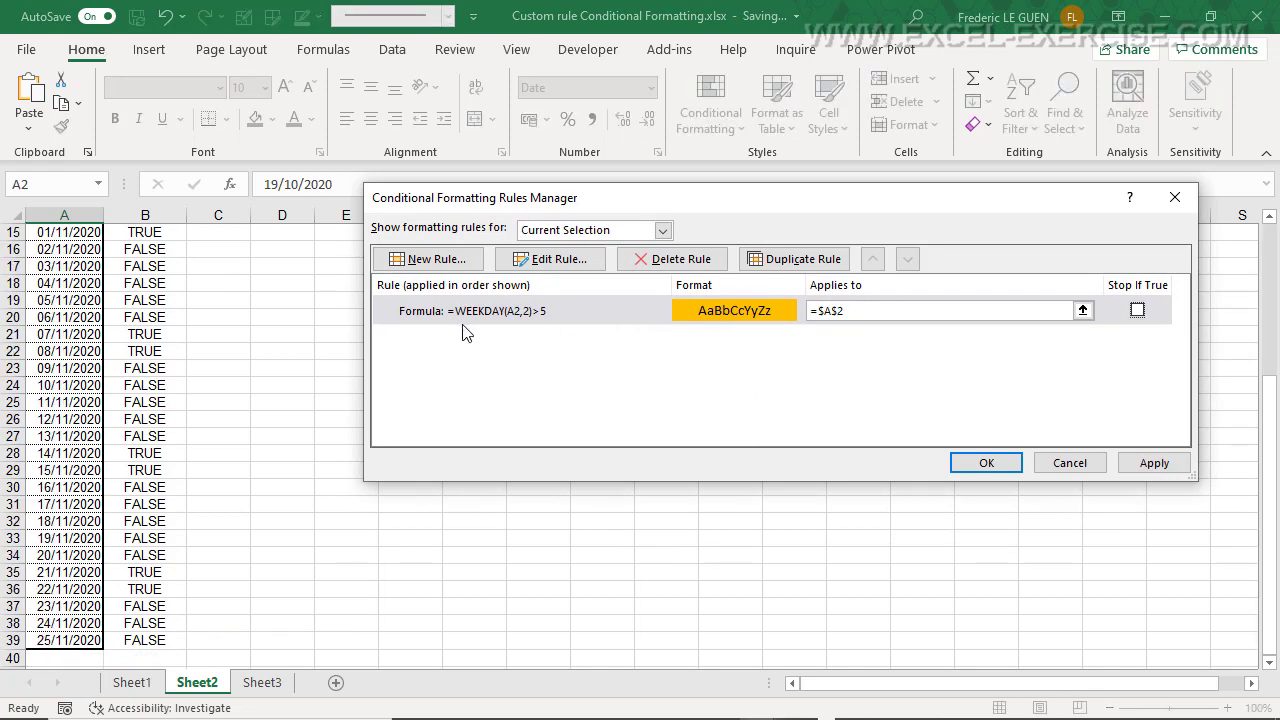
click(1082, 310)
drag(91, 234, 62, 642)
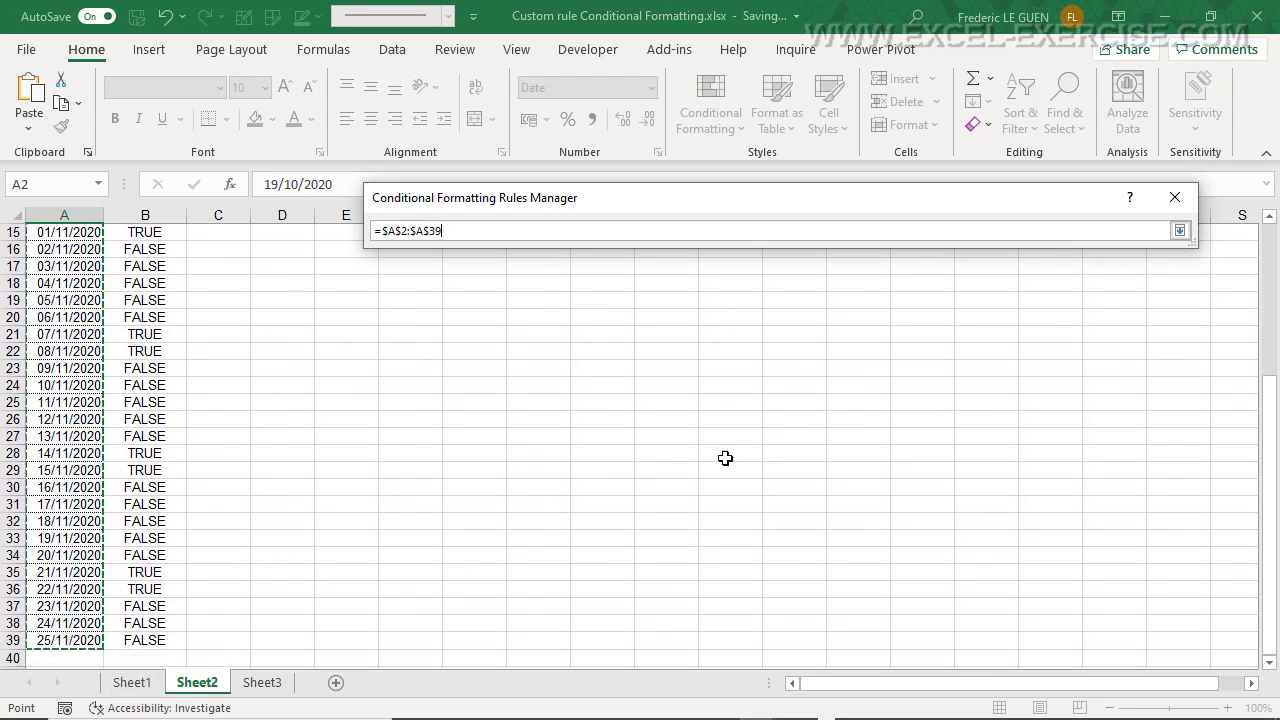
click(1180, 231)
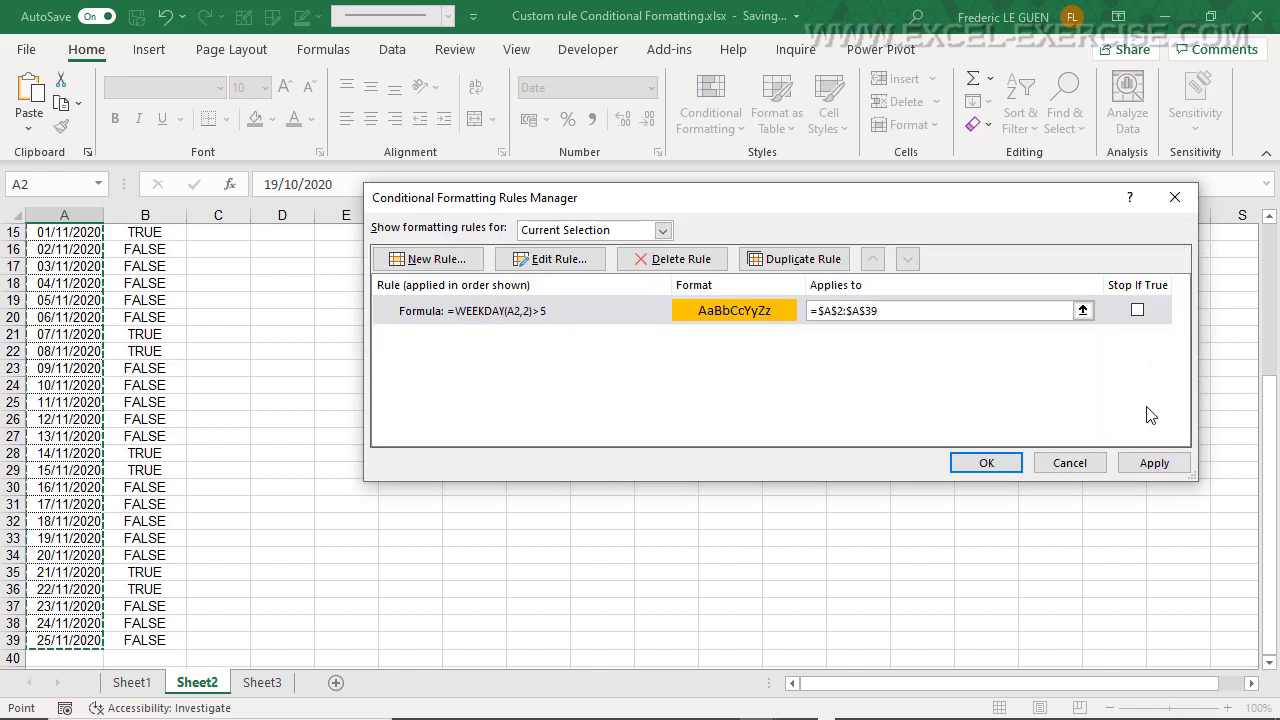
click(1154, 463)
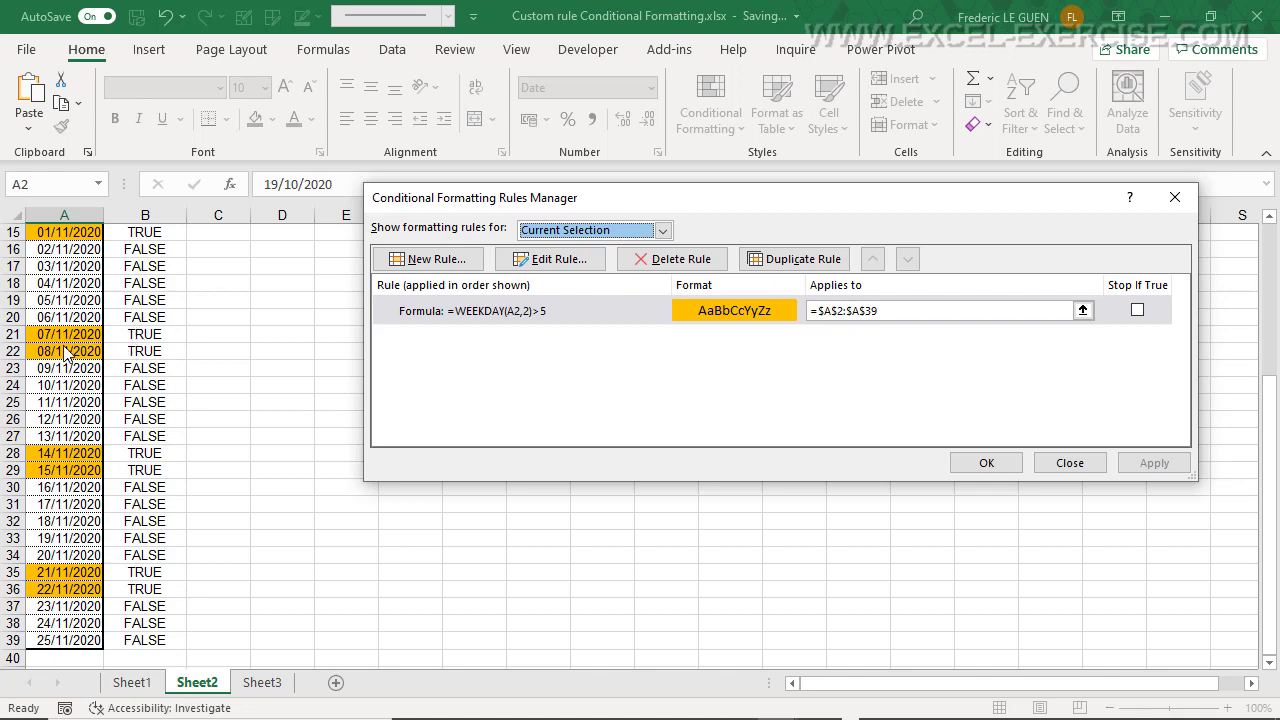
click(1014, 465)
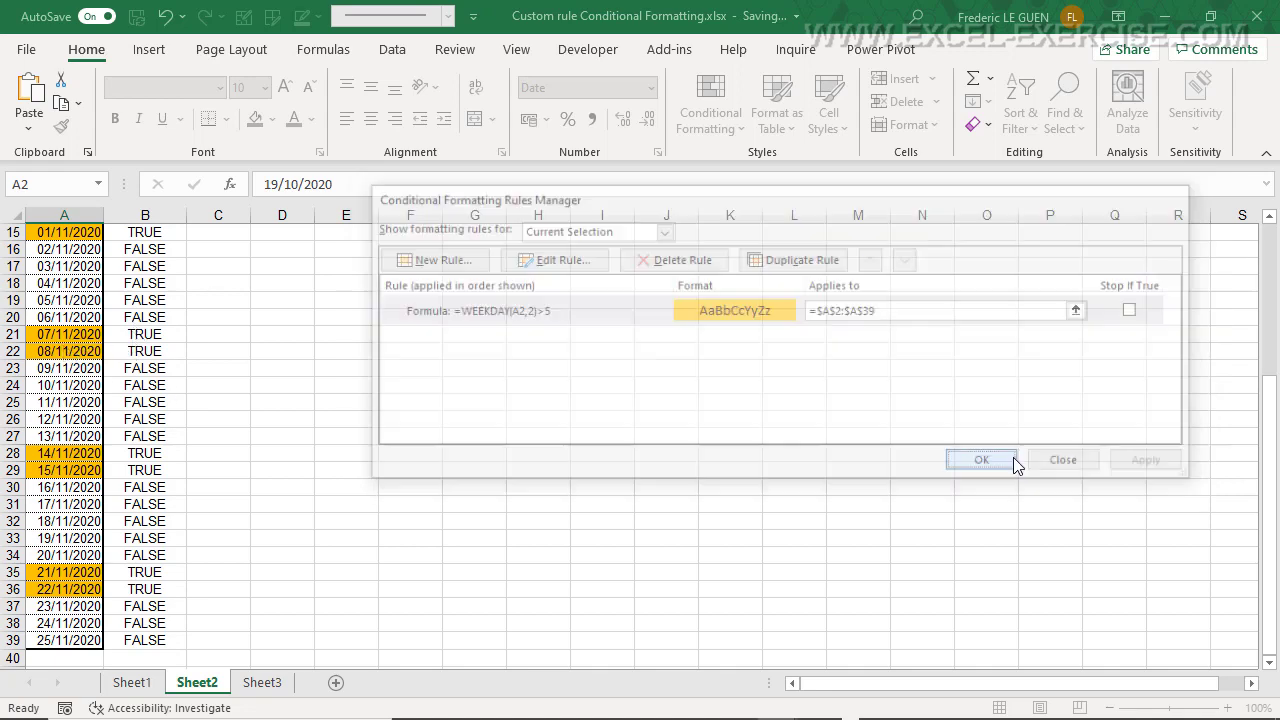
scroll(185, 464, up, 5)
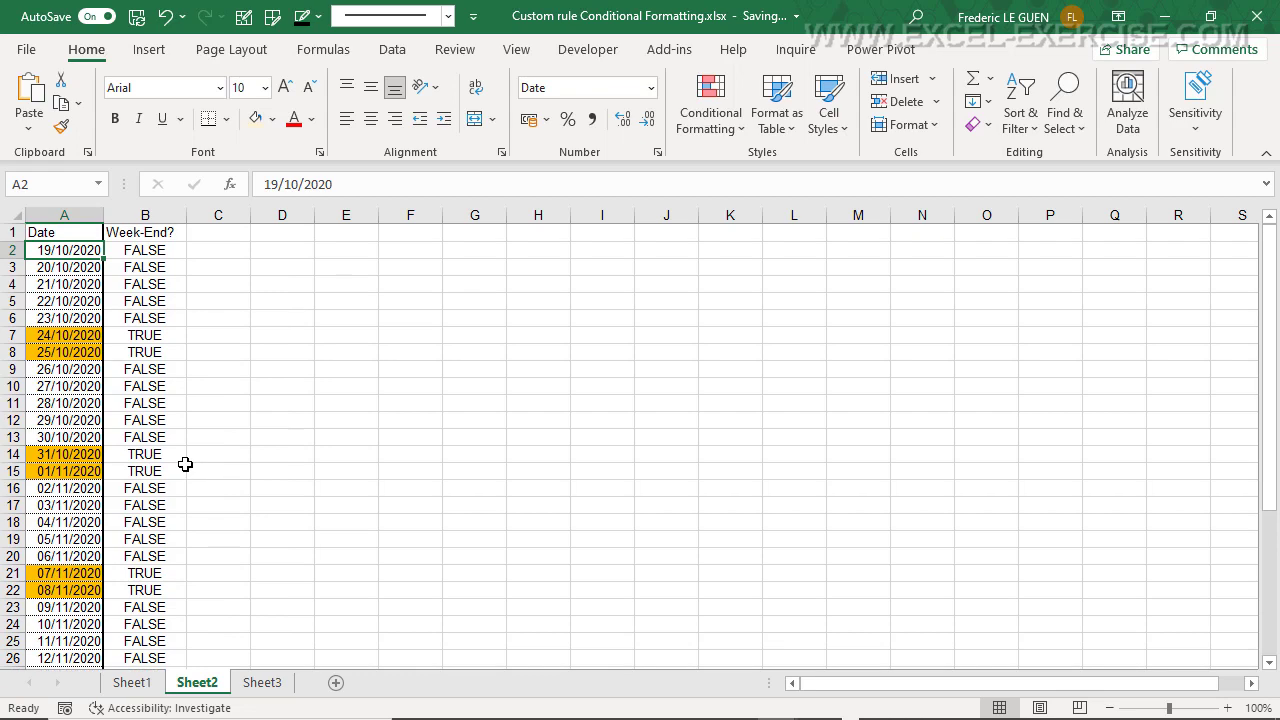
On Sheet3, enter the formula =B2-C2 in cell D2
click(262, 682)
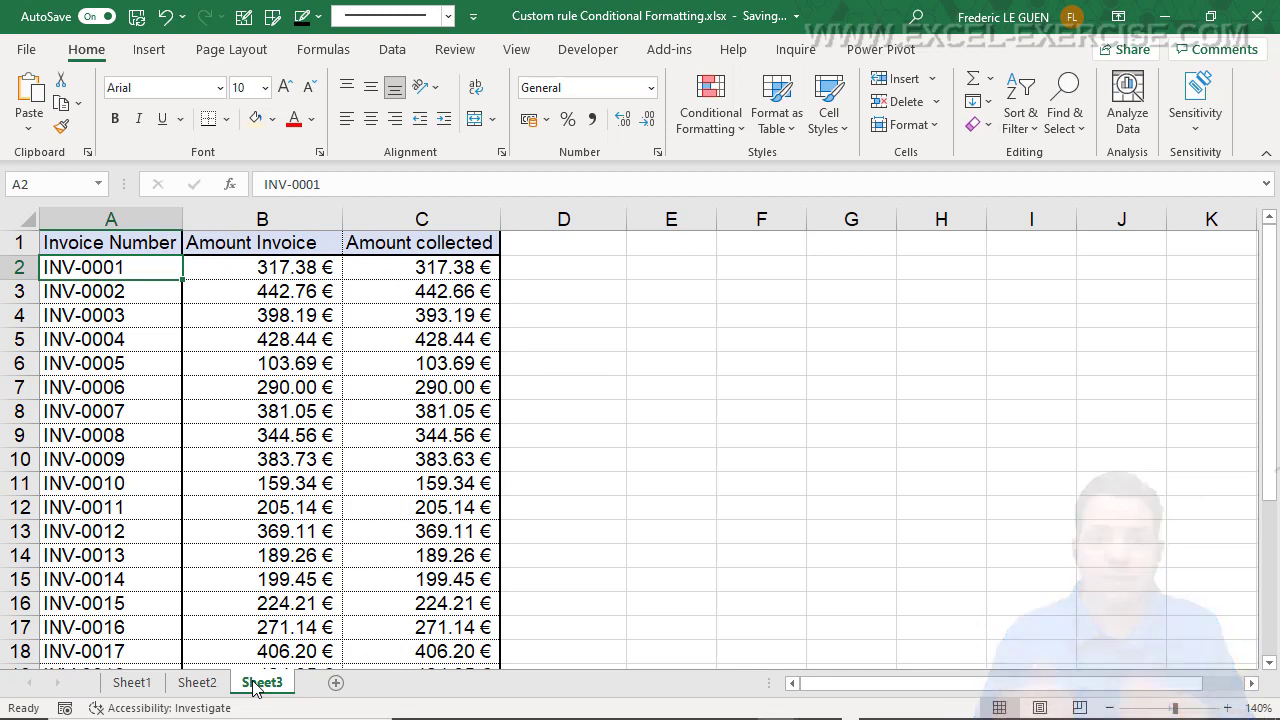
click(555, 268)
text(=)
click(308, 268)
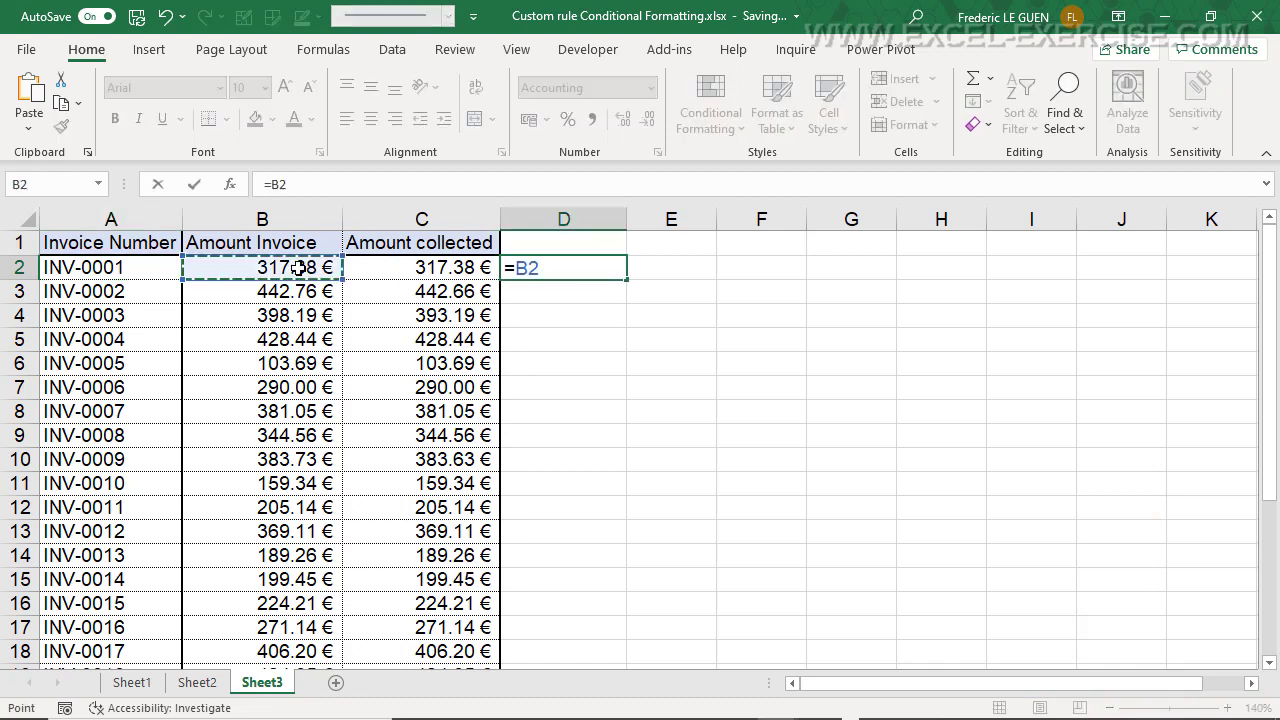
text(-)
click(391, 267)
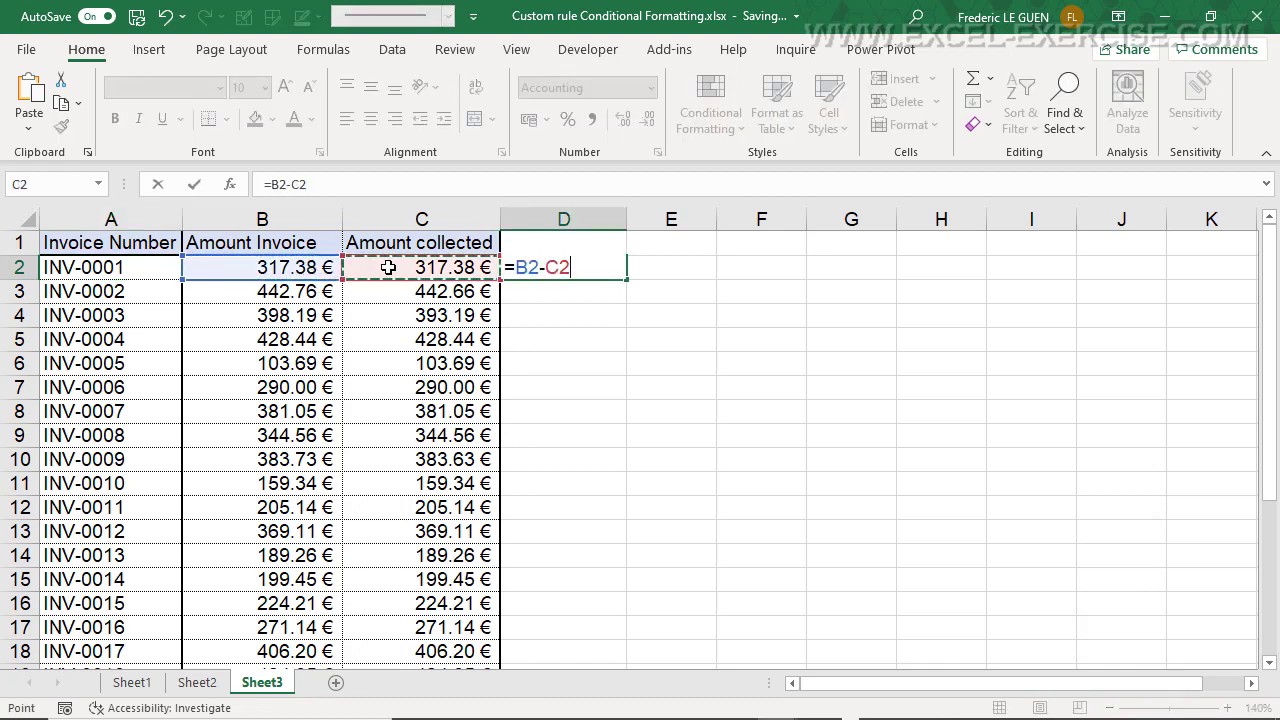
key(Return)
Fill the D2 difference formula down to D18
click(542, 266)
drag(626, 279, 606, 663)
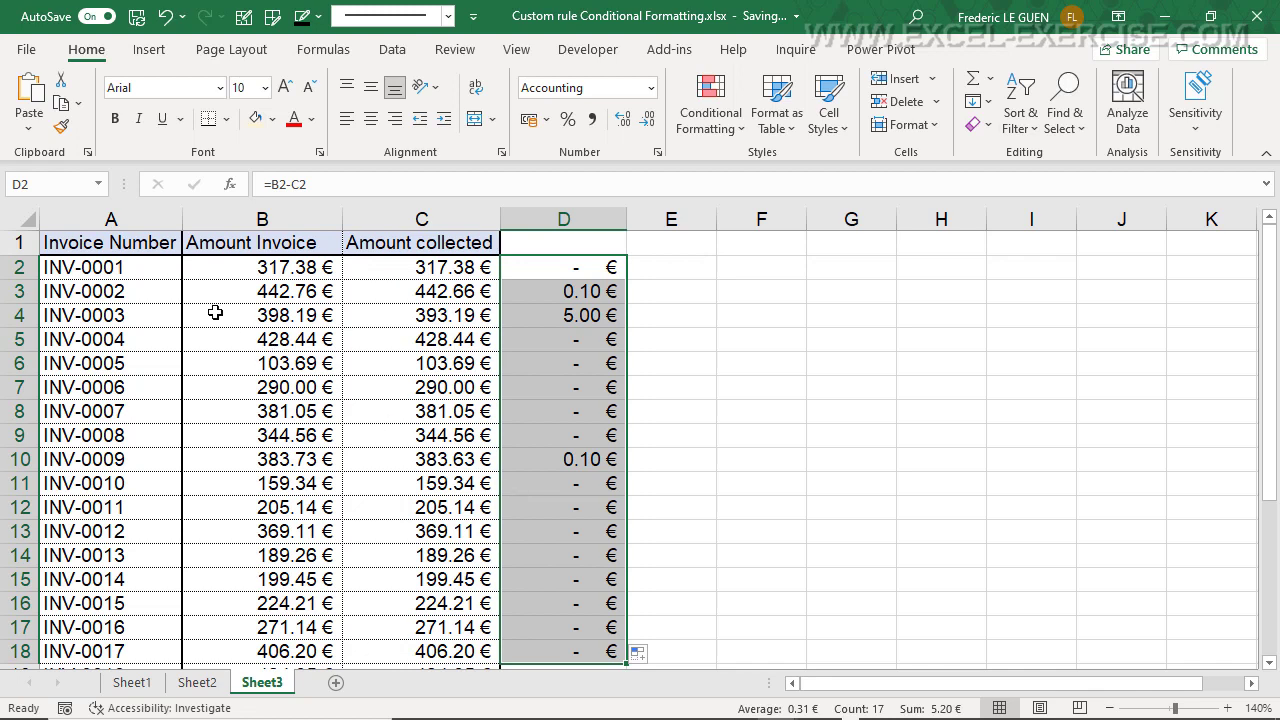
click(147, 270)
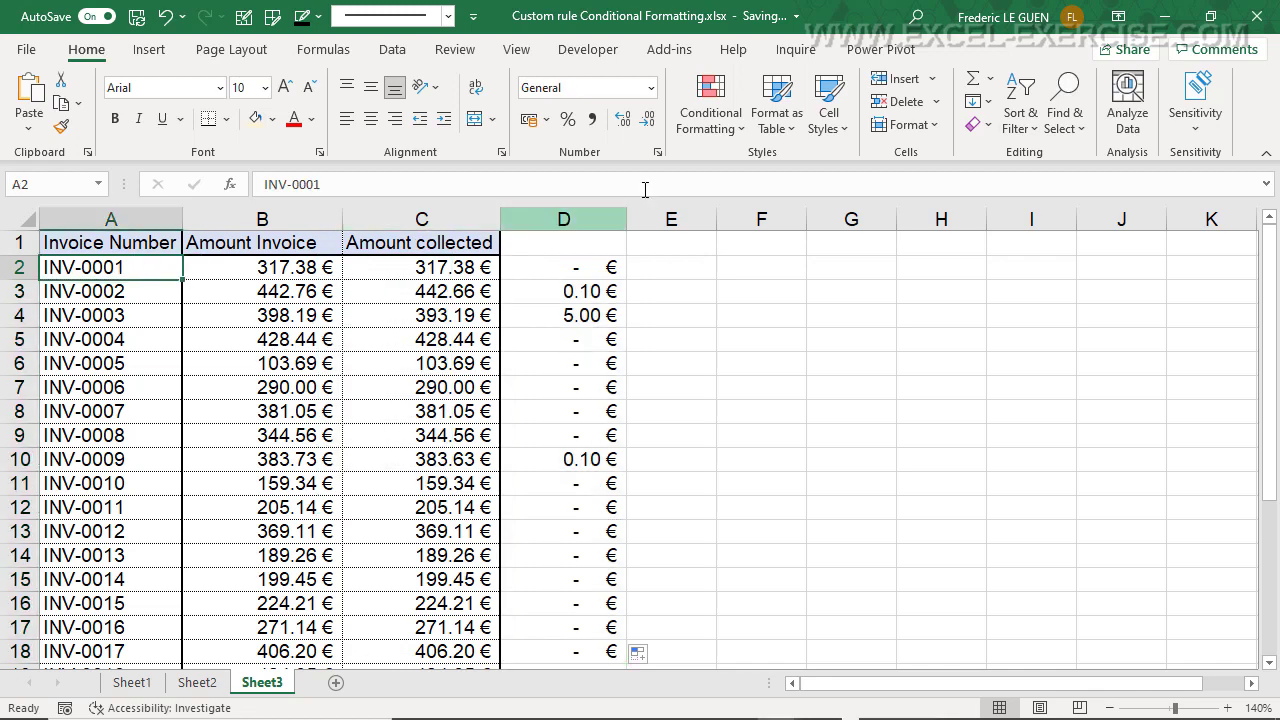
Start a new formula-based conditional formatting rule for A2 using =$B$2-$C$2<>0
click(727, 128)
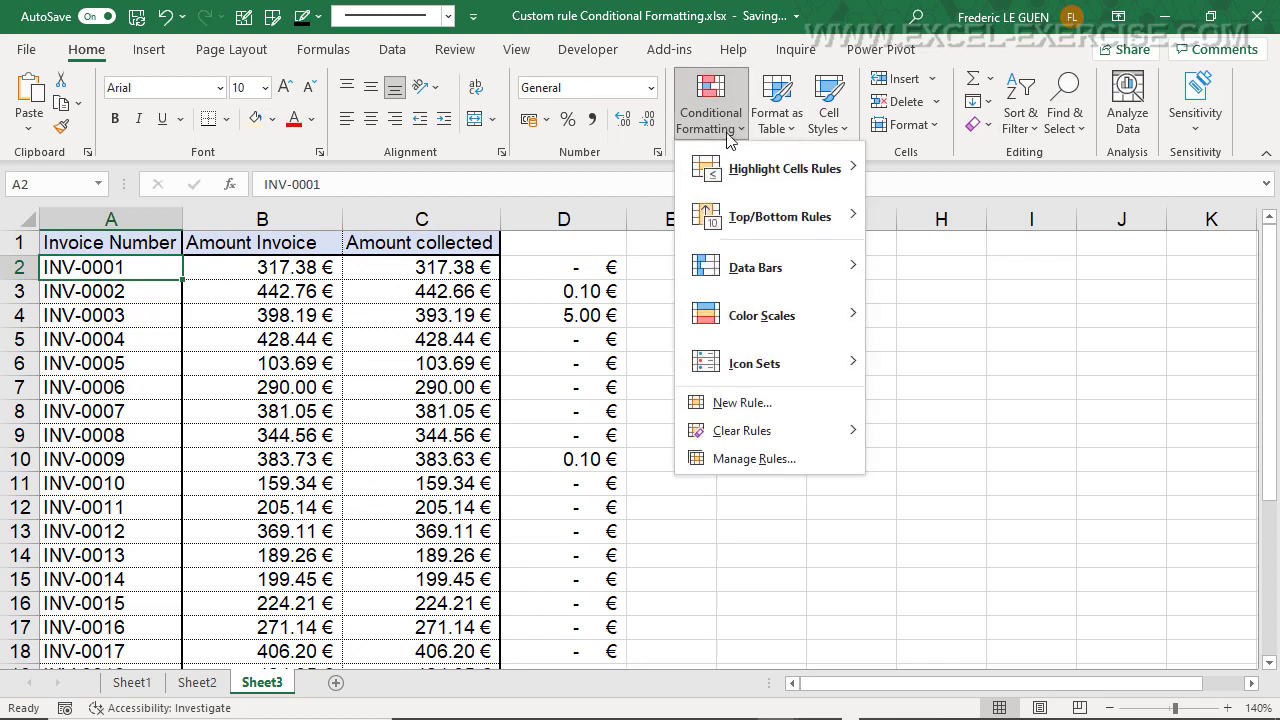
click(745, 403)
click(685, 288)
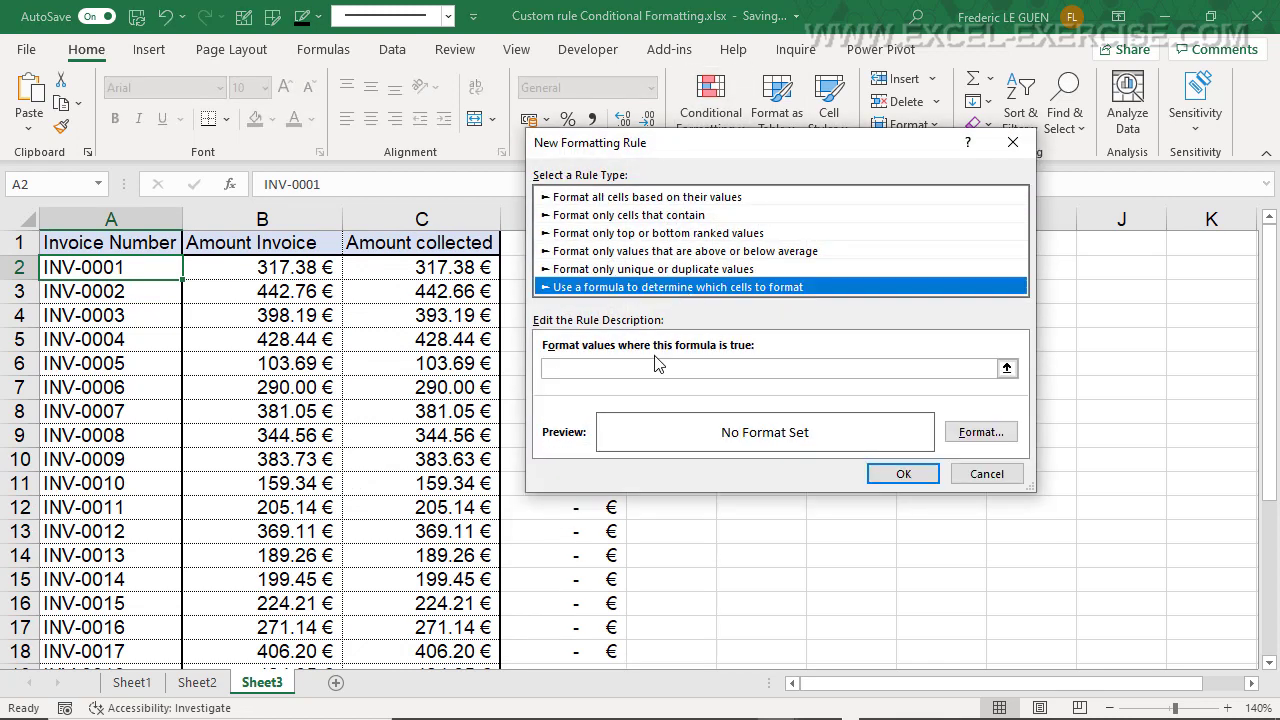
click(660, 369)
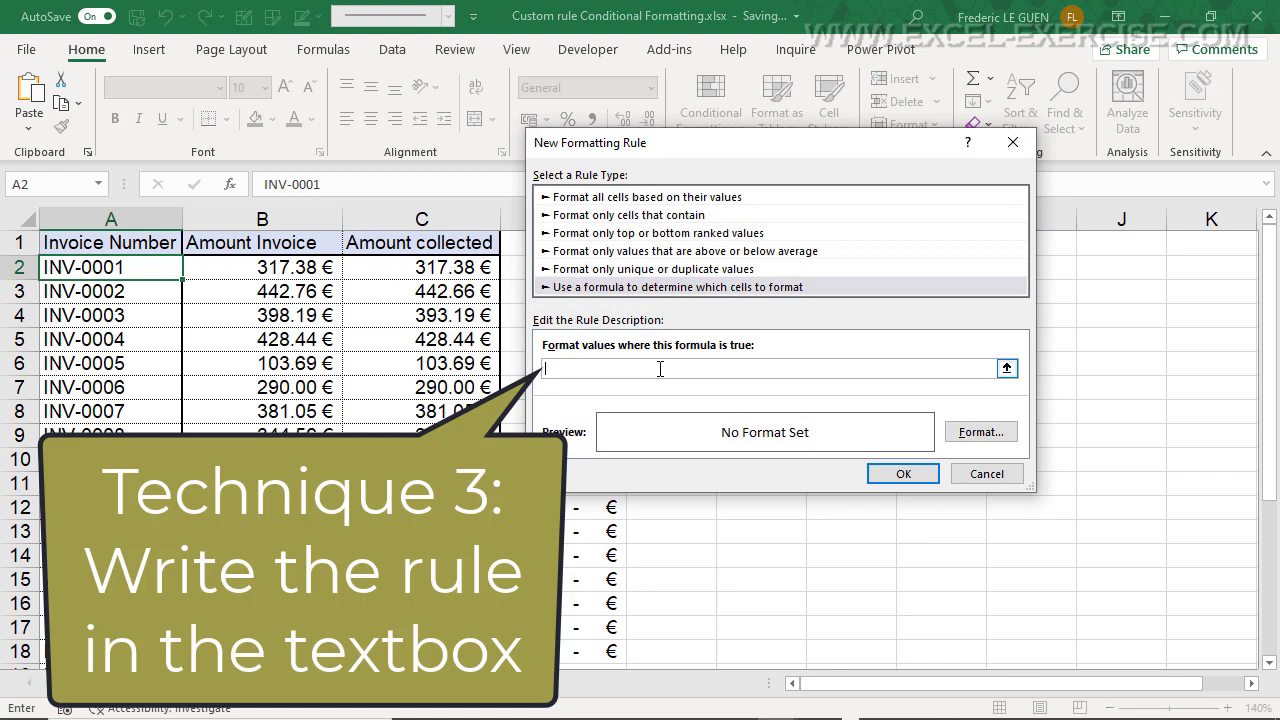
click(279, 267)
text(-)
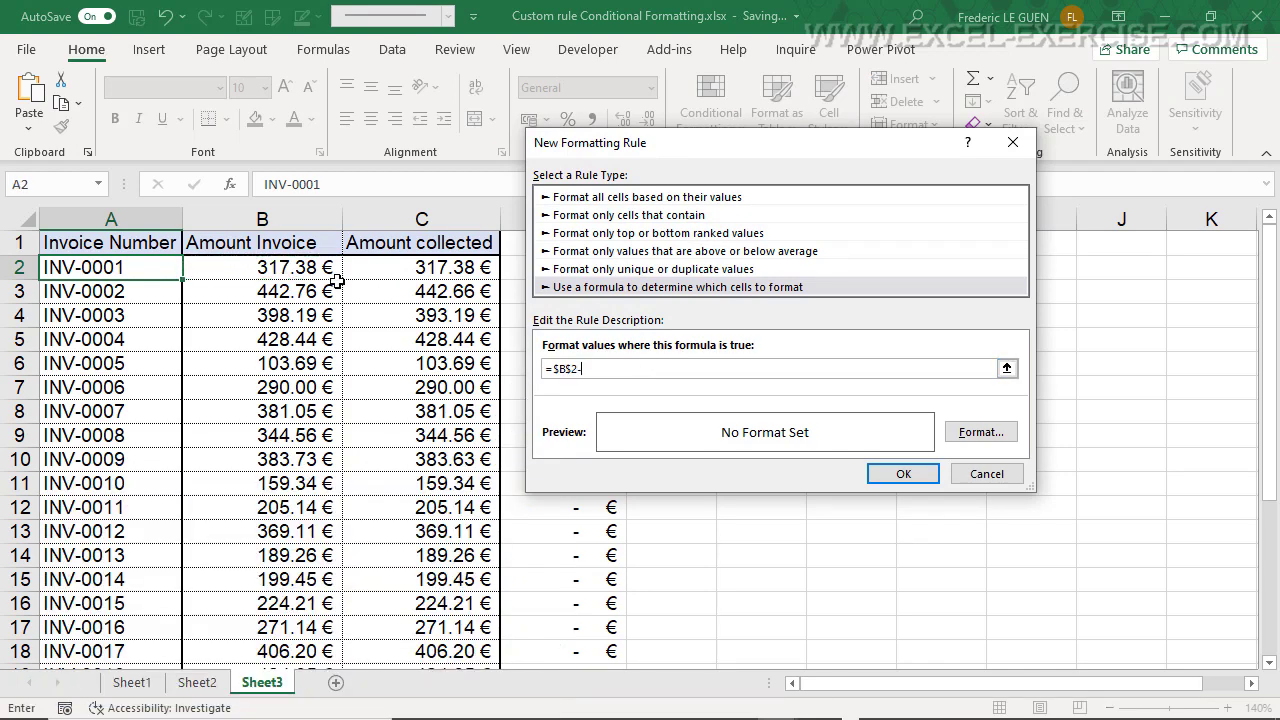
click(372, 270)
text(<>0)
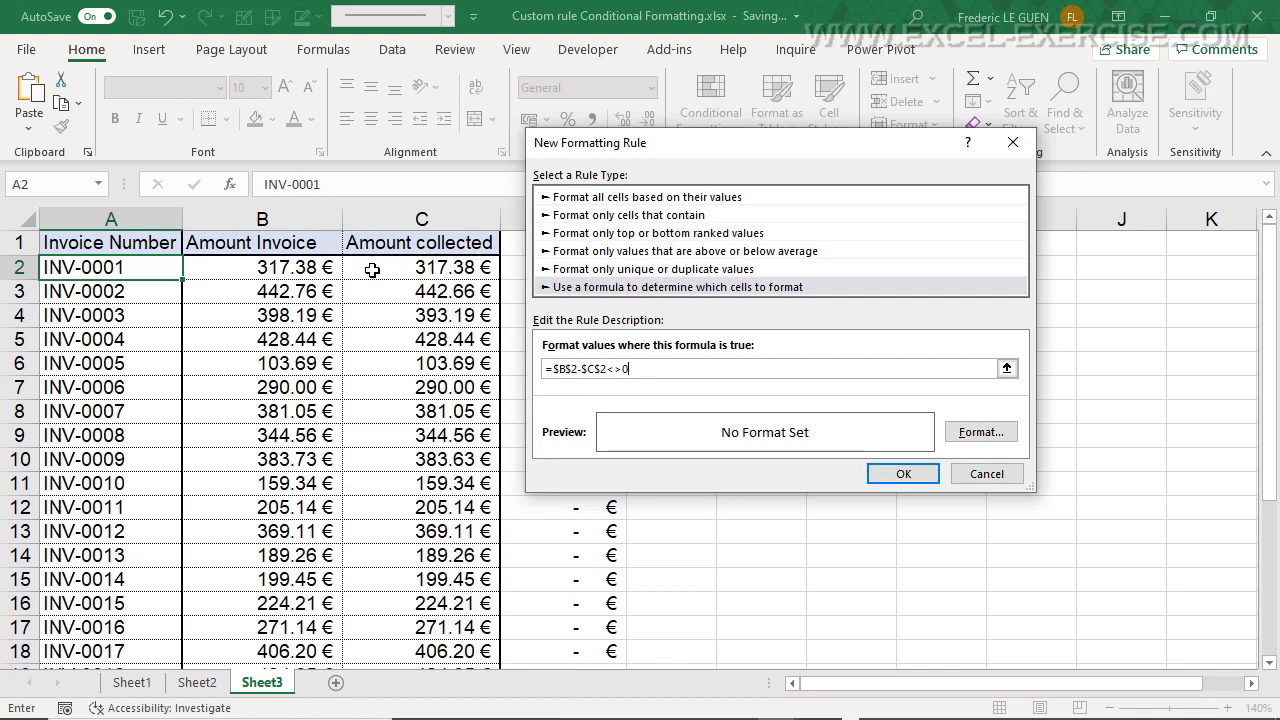
Give the mismatch rule a bright red fill and save it
click(978, 432)
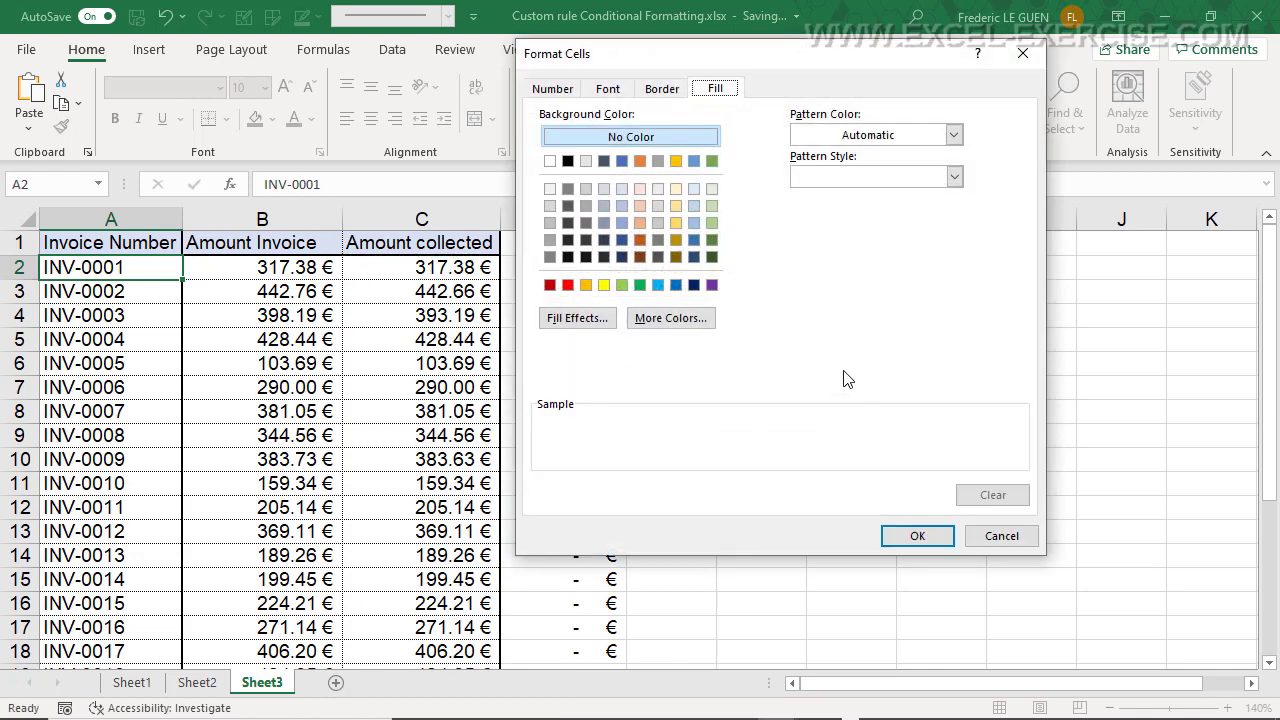
click(567, 285)
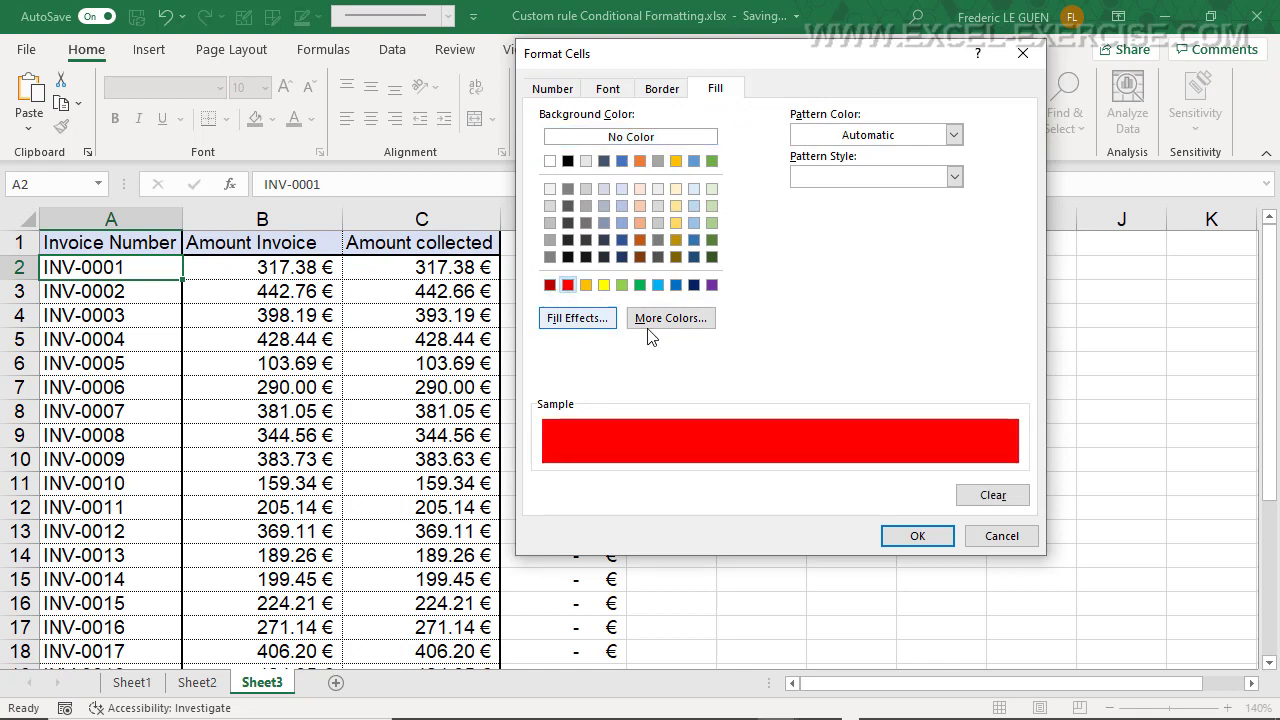
click(938, 541)
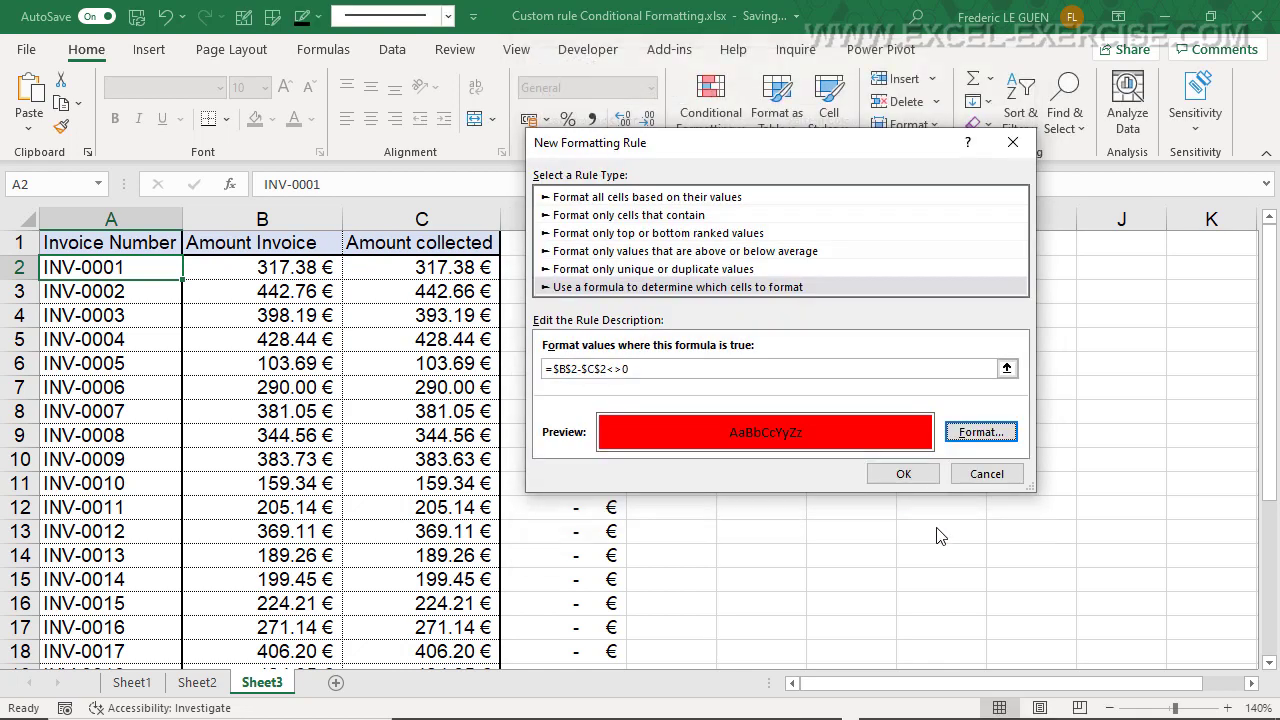
click(903, 474)
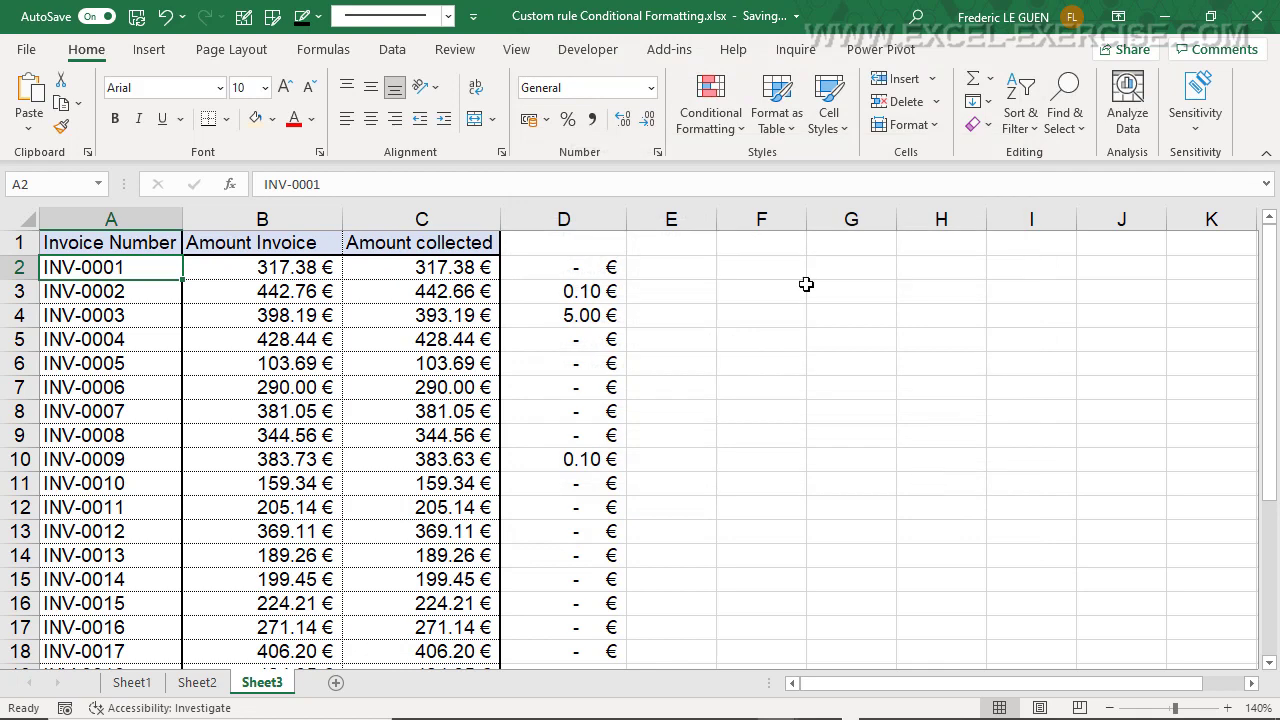
In Manage Rules, change the red rule's Applies to range to =$A$2:$A$17 and apply
click(716, 128)
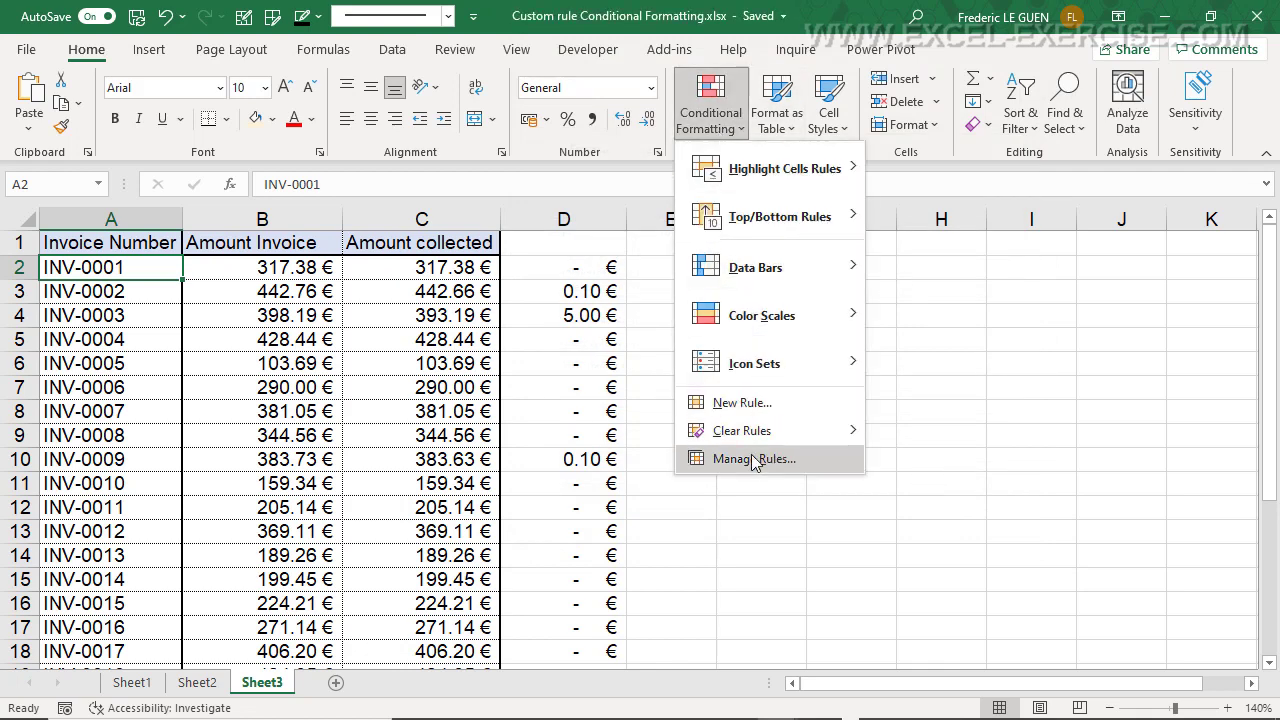
click(748, 455)
click(1082, 288)
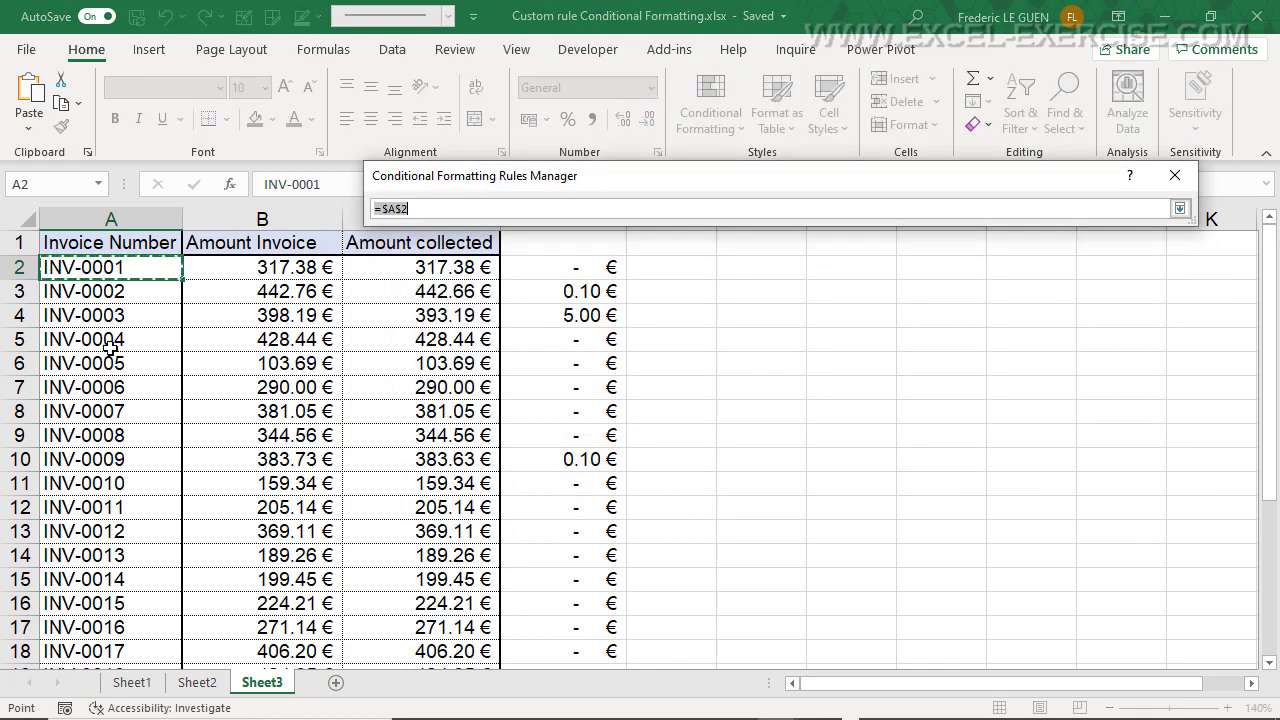
drag(82, 265, 87, 447)
drag(80, 626, 80, 628)
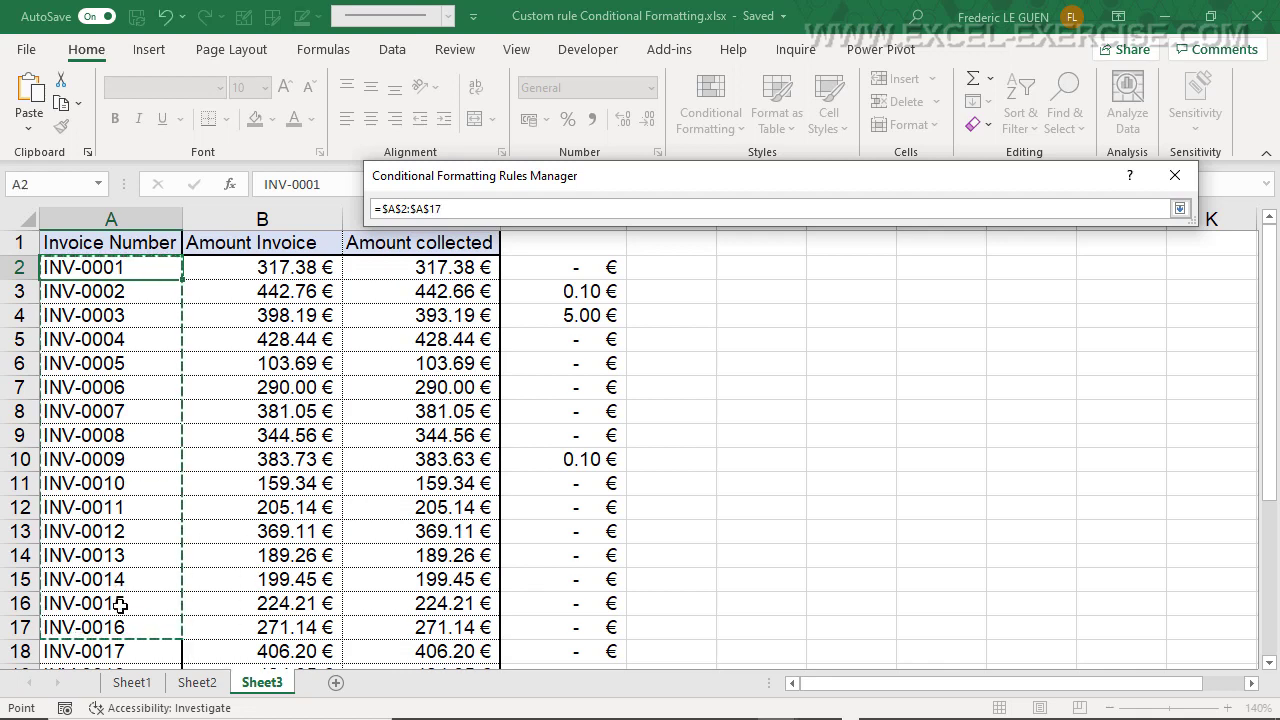
click(1180, 209)
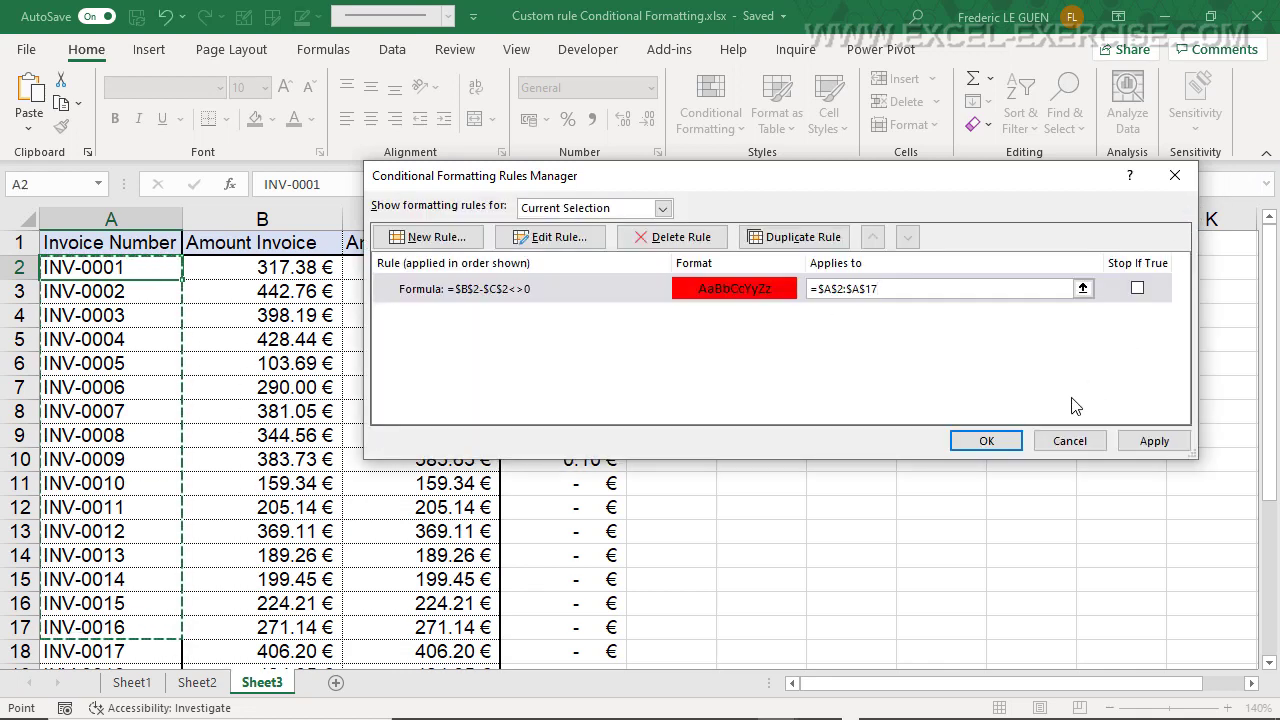
click(1155, 441)
click(999, 445)
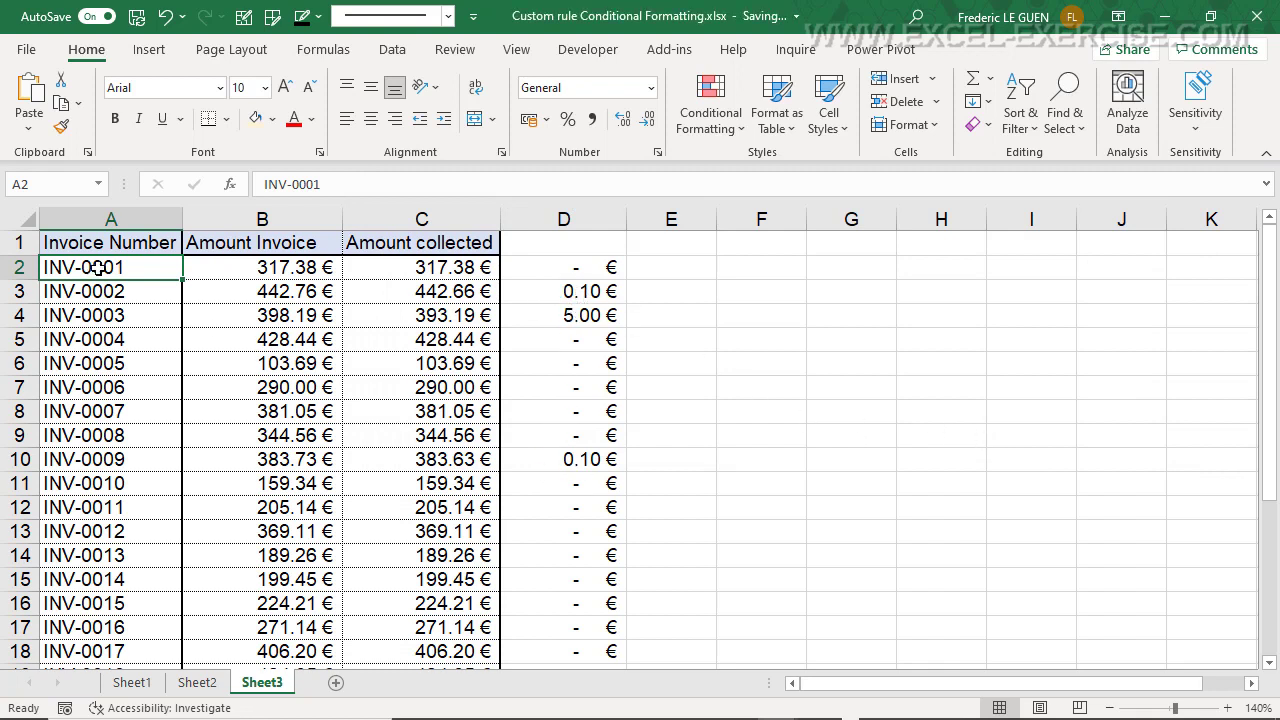
Edit the mismatch rule to use relative references, =B2-C2<>0, and apply it
click(710, 118)
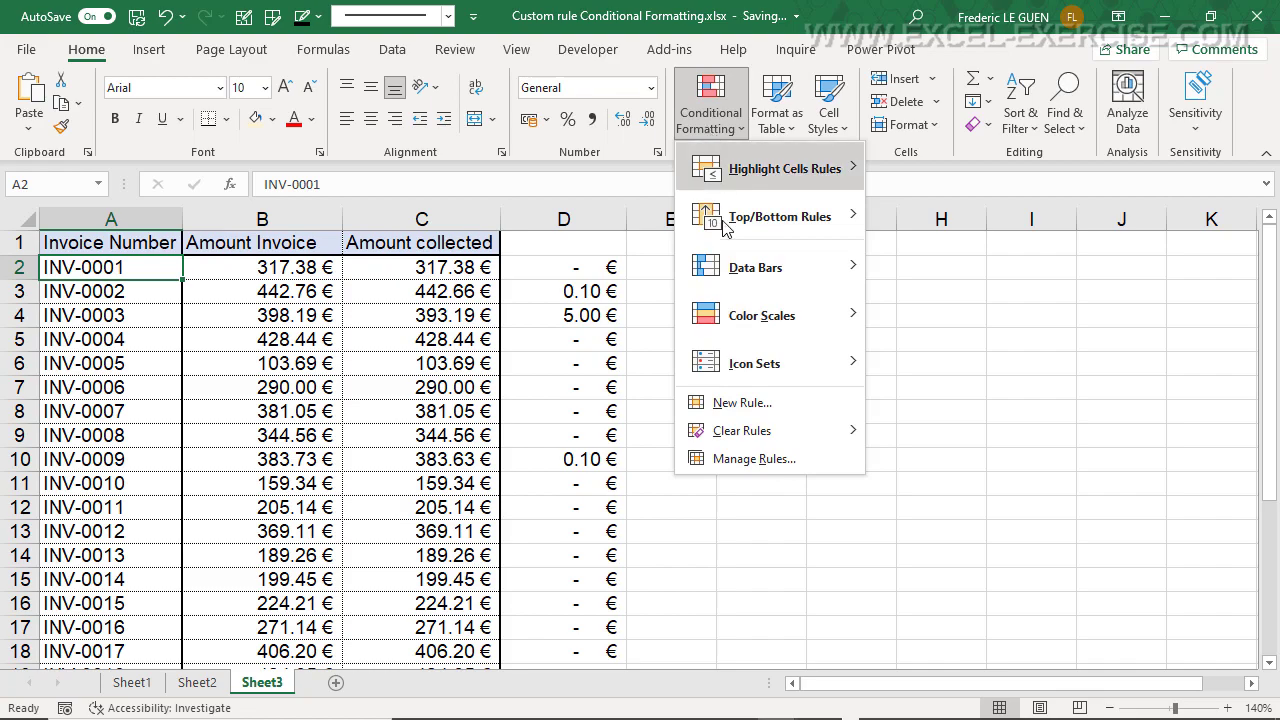
click(745, 458)
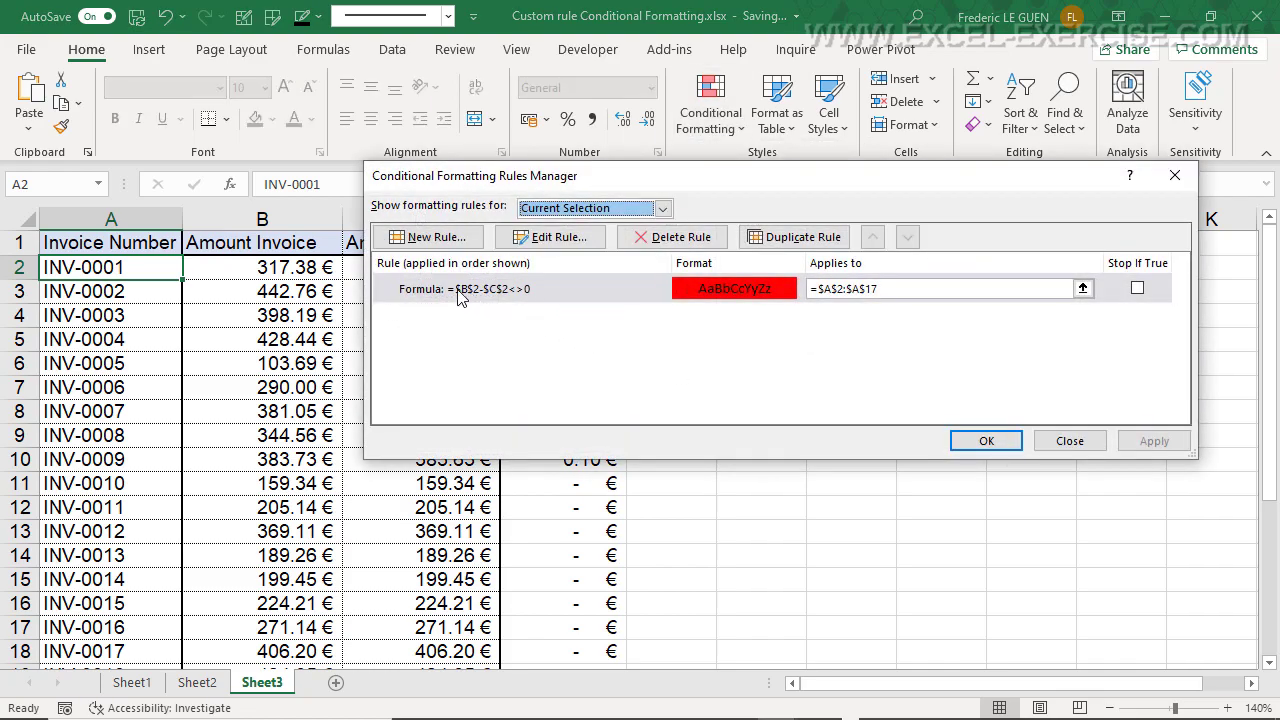
click(465, 290)
click(550, 237)
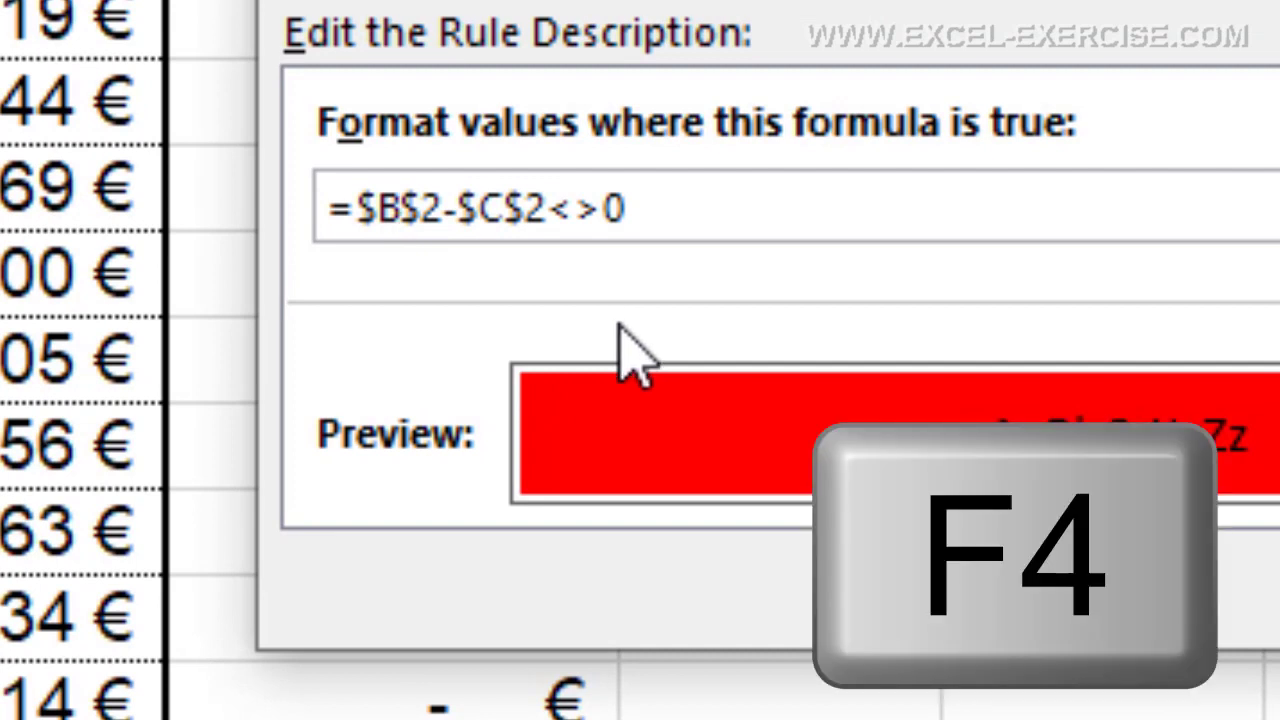
key(F4)
key(F4)
key(F4)
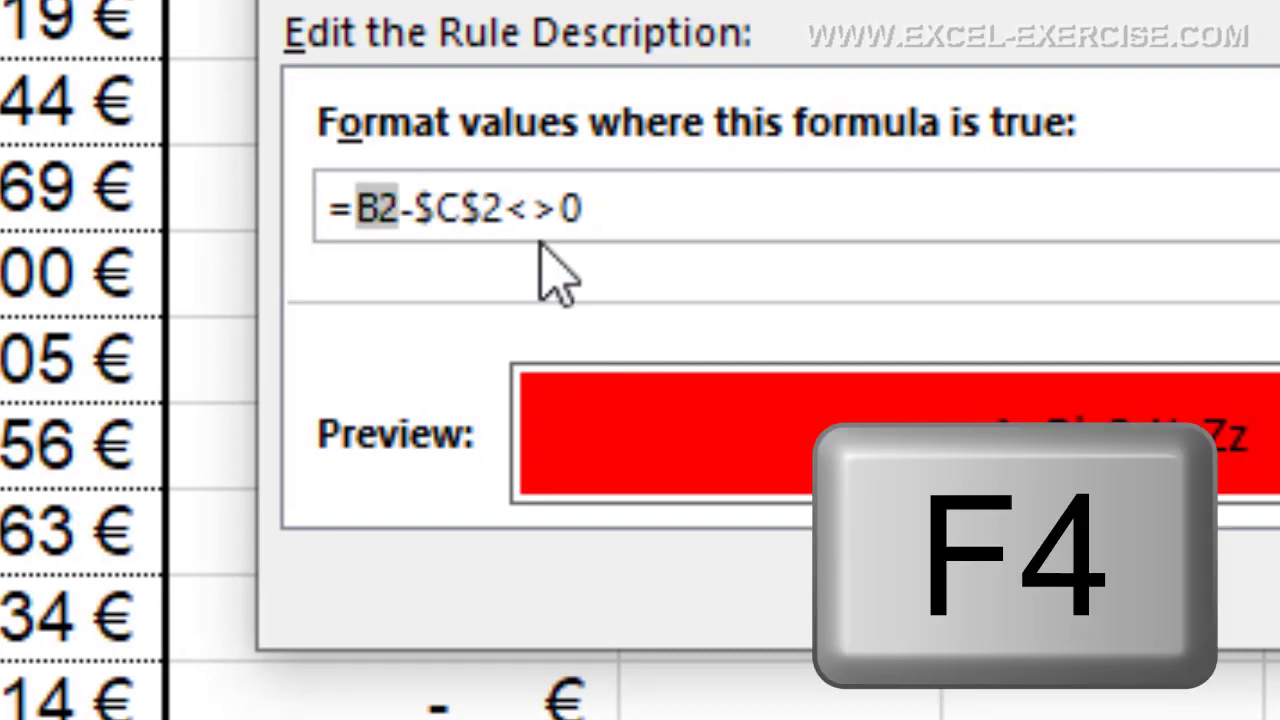
click(460, 207)
key(F4)
key(F4)
key(F4)
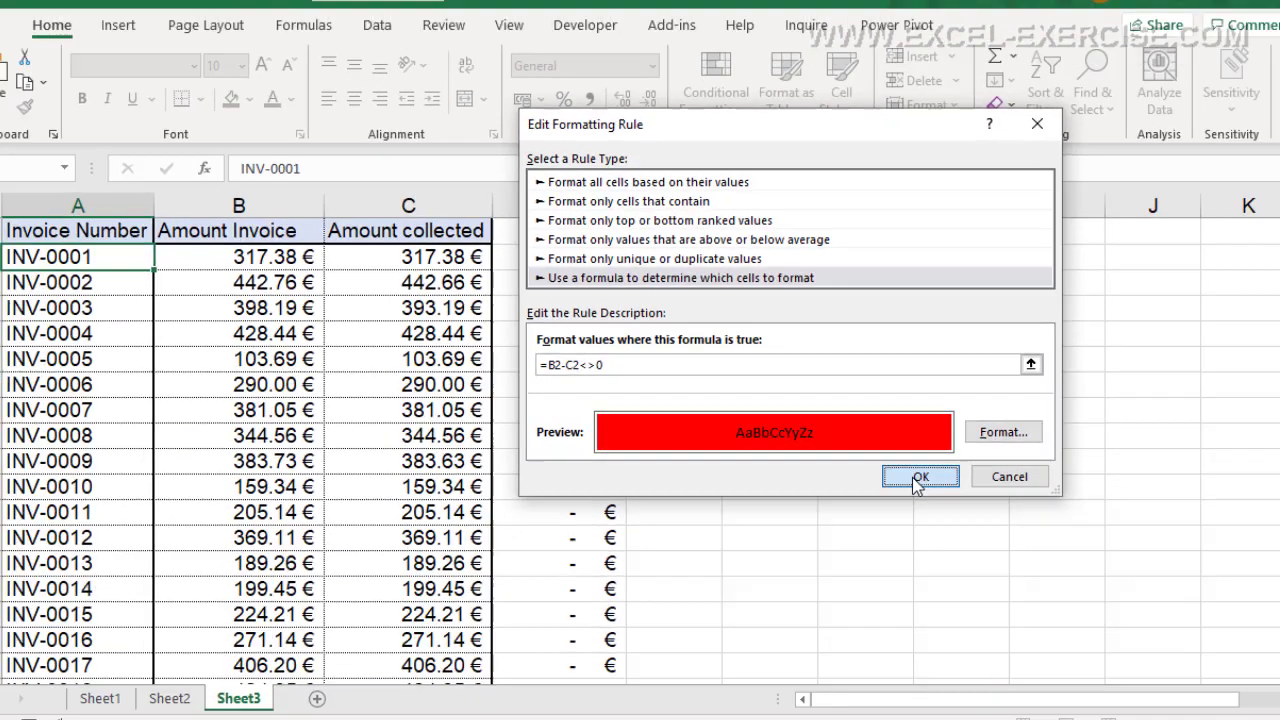
click(917, 477)
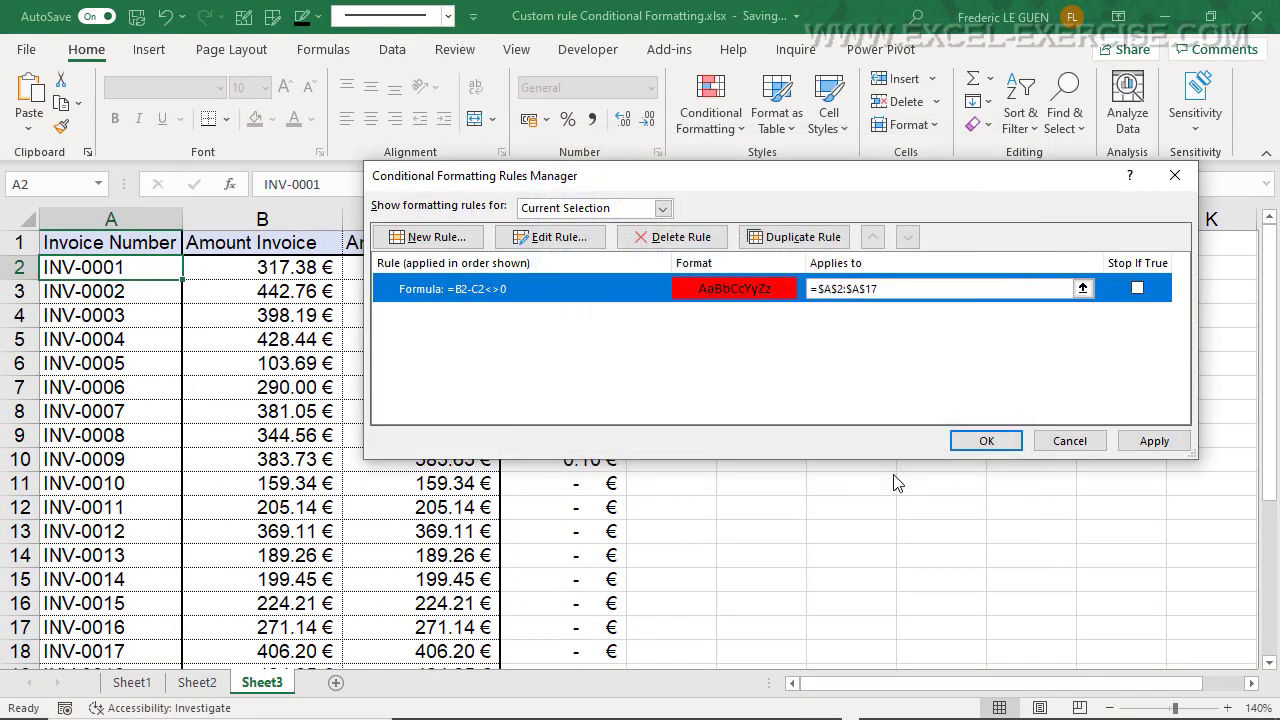
click(1153, 445)
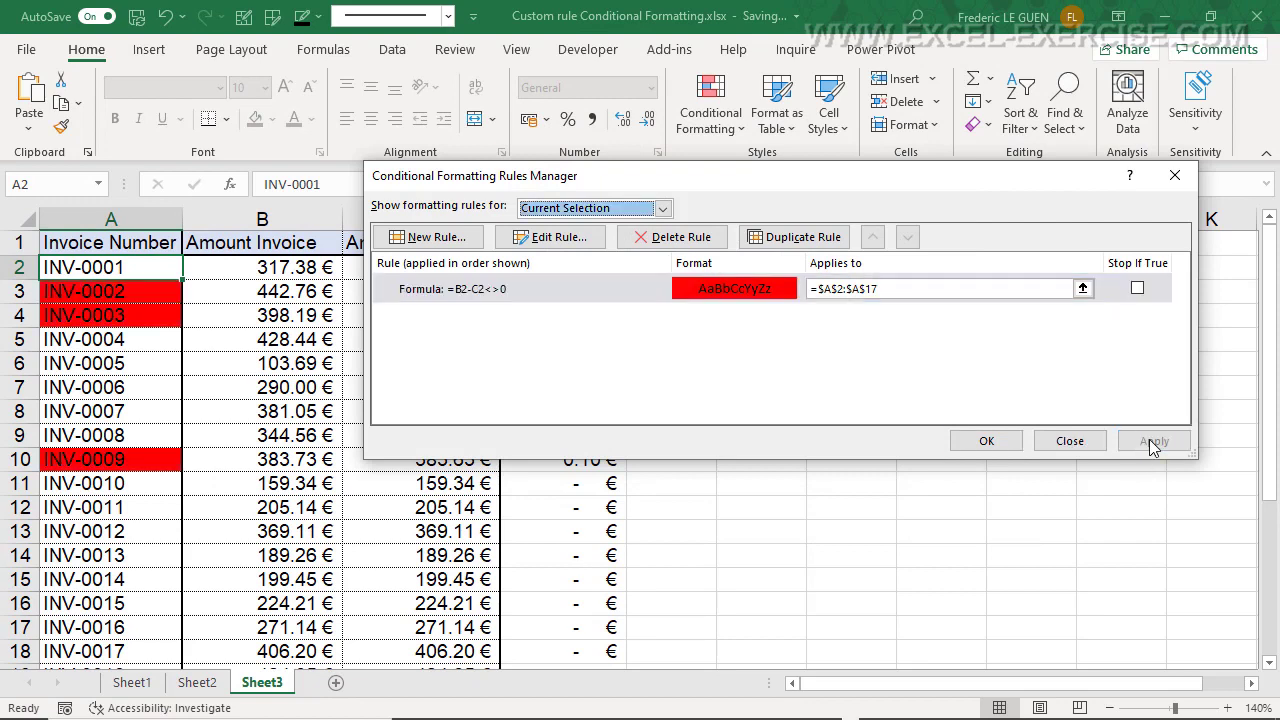
click(990, 445)
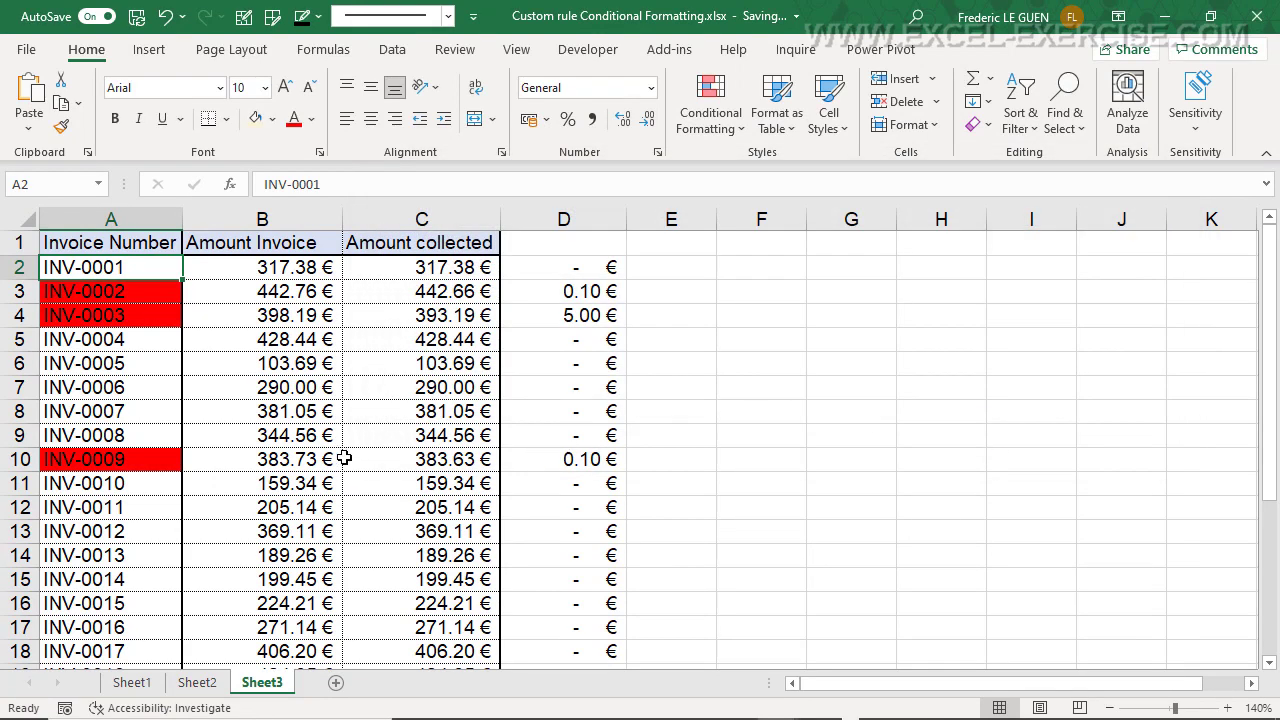